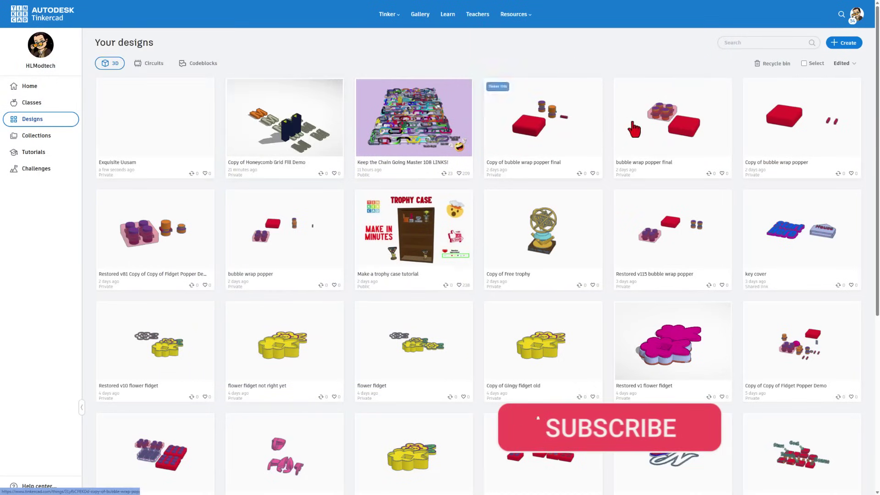
# Create a new 3D design and name it "letter bank".
pyautogui.click(847, 44)
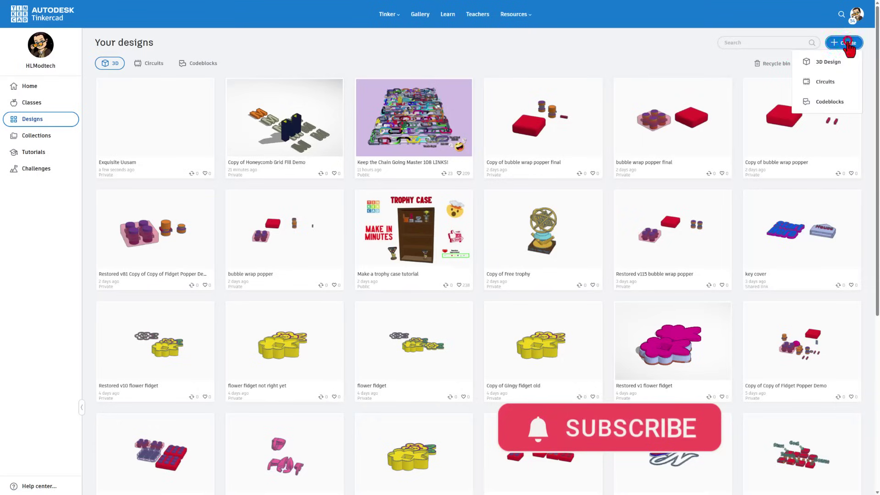
pyautogui.click(842, 64)
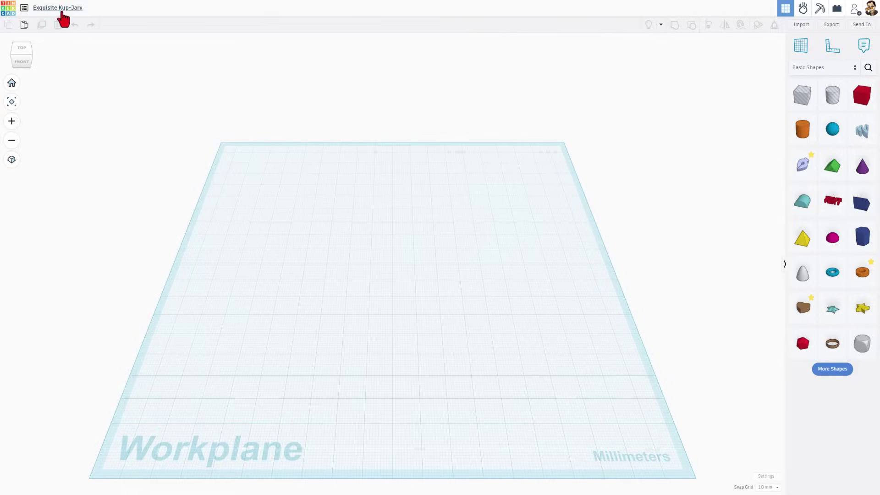
pyautogui.click(62, 9)
pyautogui.write('letter')
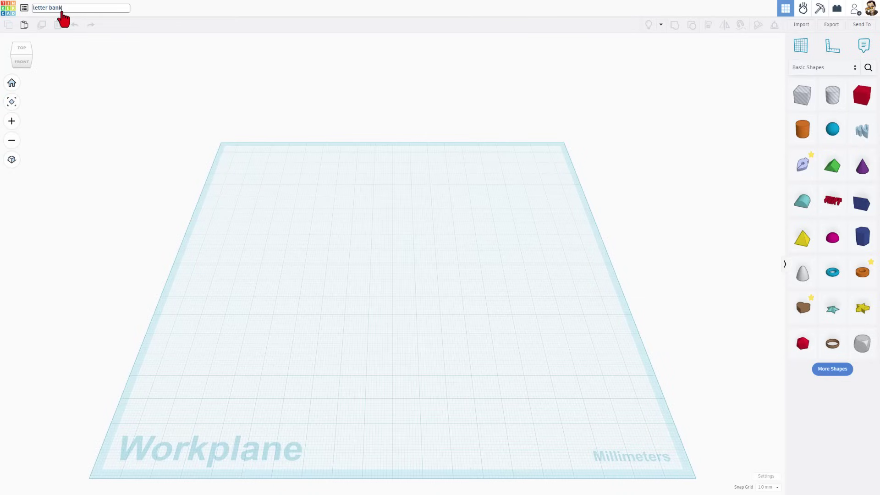
pyautogui.write(' bank')
# Place a Text shape on the workplane and set its font to Sans.
pyautogui.moveTo(253, 173); pyautogui.dragTo(778, 222, button='right')
pyautogui.moveTo(823, 210); pyautogui.dragTo(428, 241)
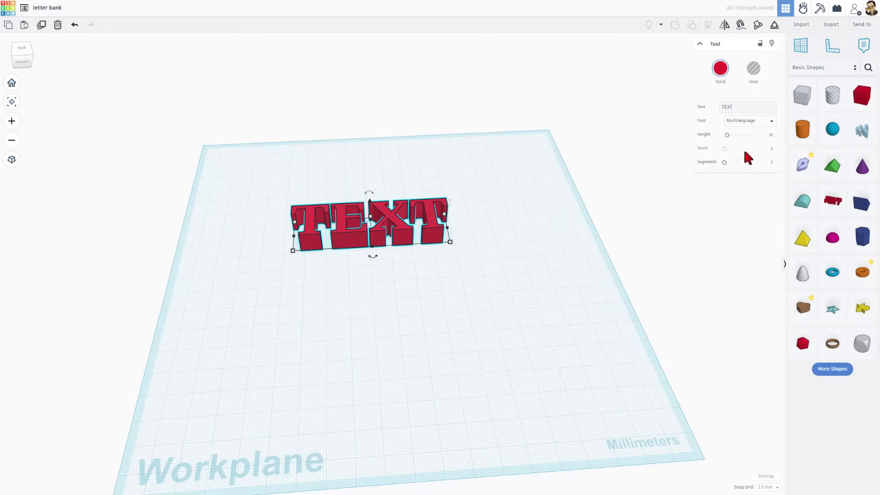
pyautogui.click(751, 122)
pyautogui.click(743, 143)
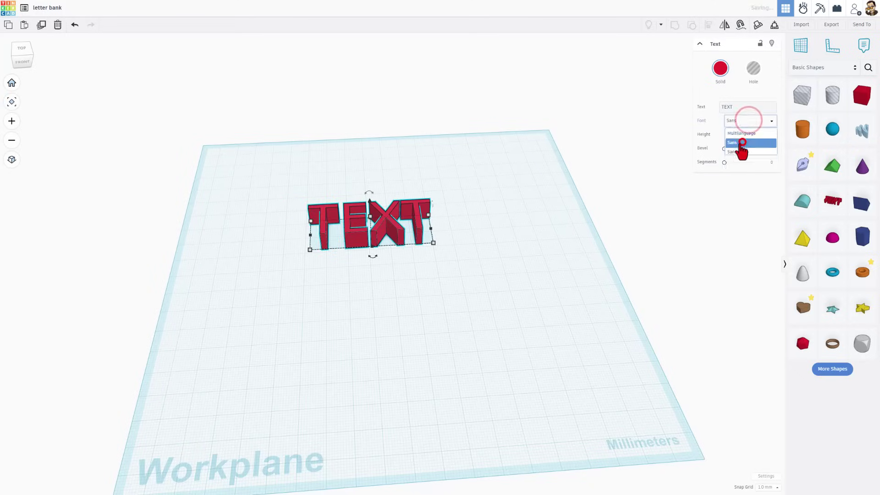
pyautogui.moveTo(448, 252)
pyautogui.mouseDown(button='right')
pyautogui.moveTo(436, 261)
pyautogui.moveTo(439, 246)
pyautogui.mouseUp(button='right')
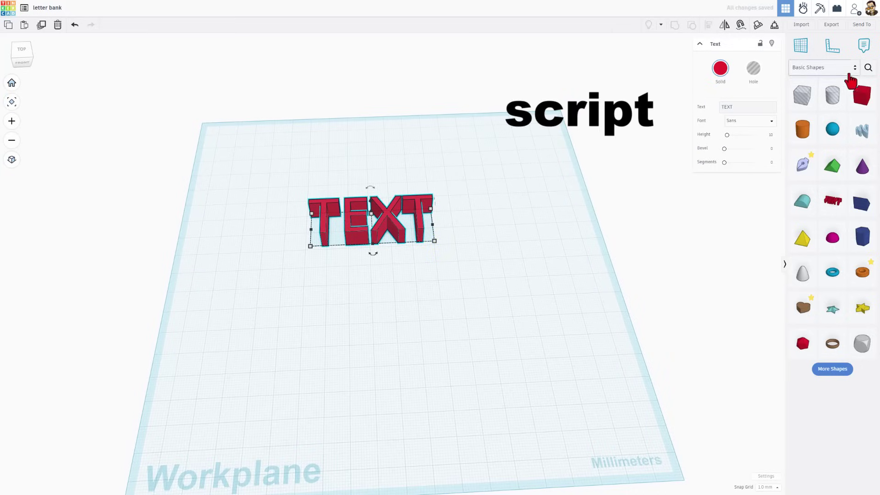
# Search the community shapes for "scr", place the orange script text shape on the workplane, and delete the red text.
pyautogui.click(868, 68)
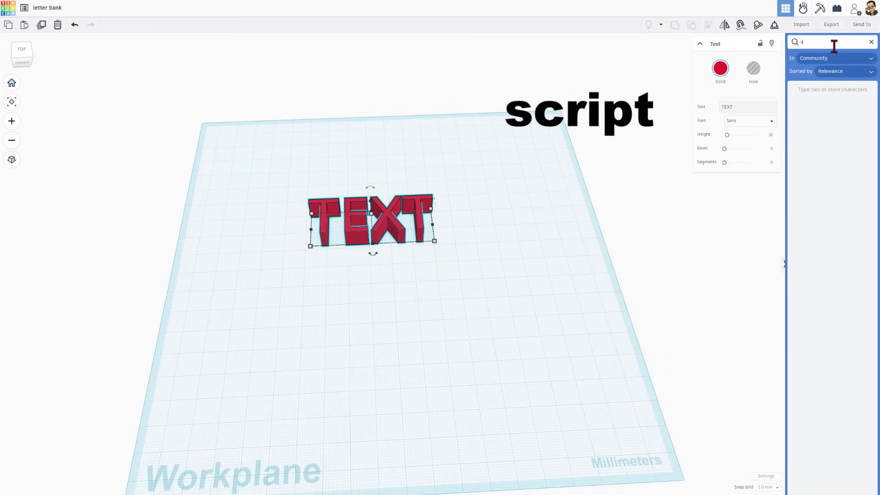
pyautogui.write('cr')
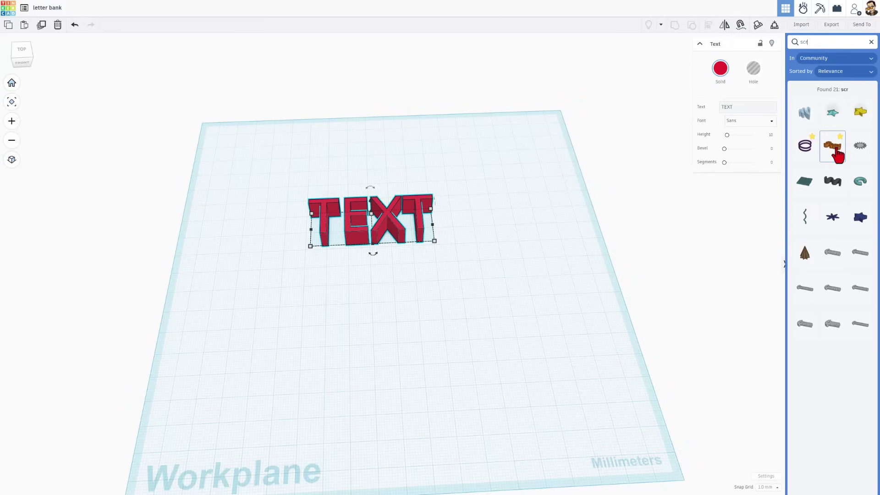
pyautogui.moveTo(833, 146); pyautogui.dragTo(375, 275)
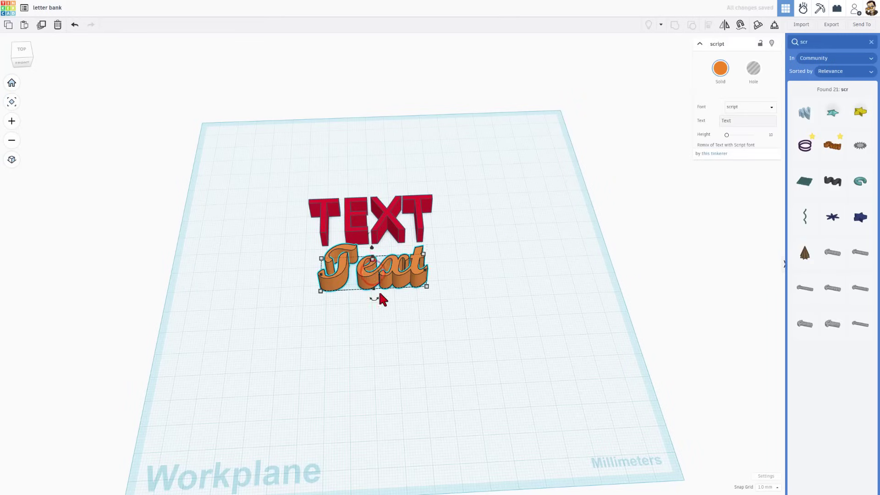
pyautogui.click(400, 237)
pyautogui.press('Delete')
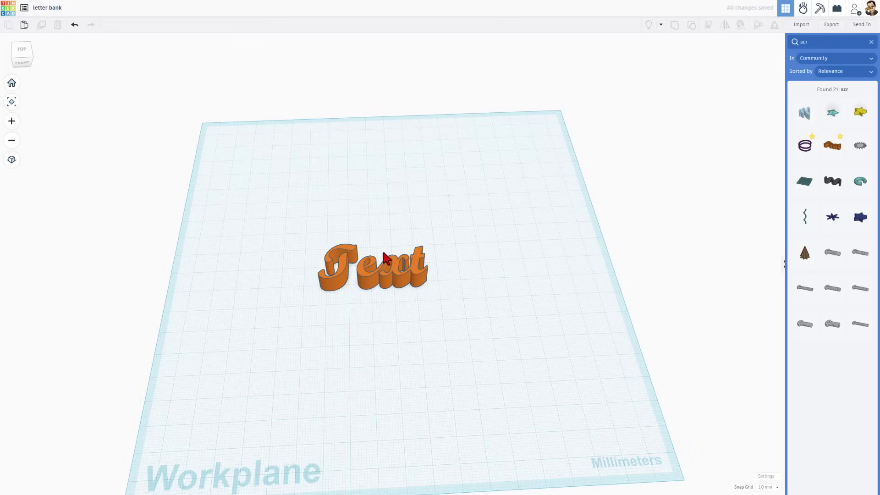
# Set the script text shape's font to Bebas and its text to "M".
pyautogui.click(394, 283)
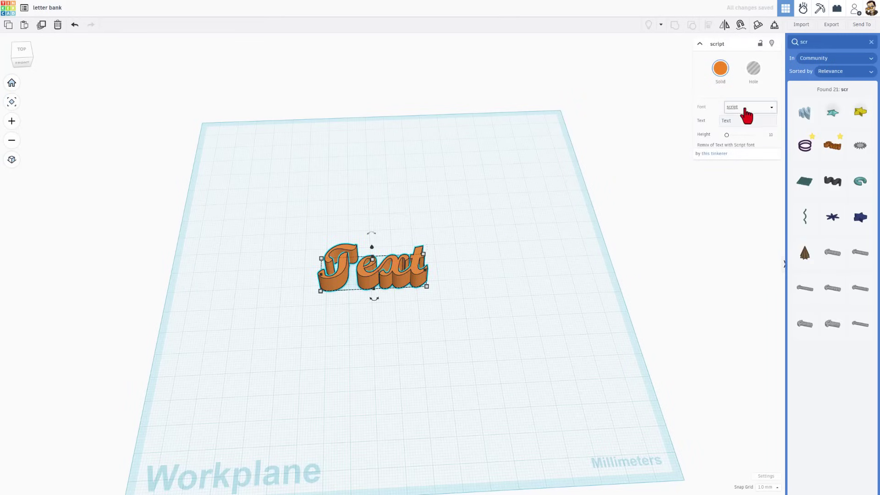
pyautogui.click(743, 107)
pyautogui.click(740, 130)
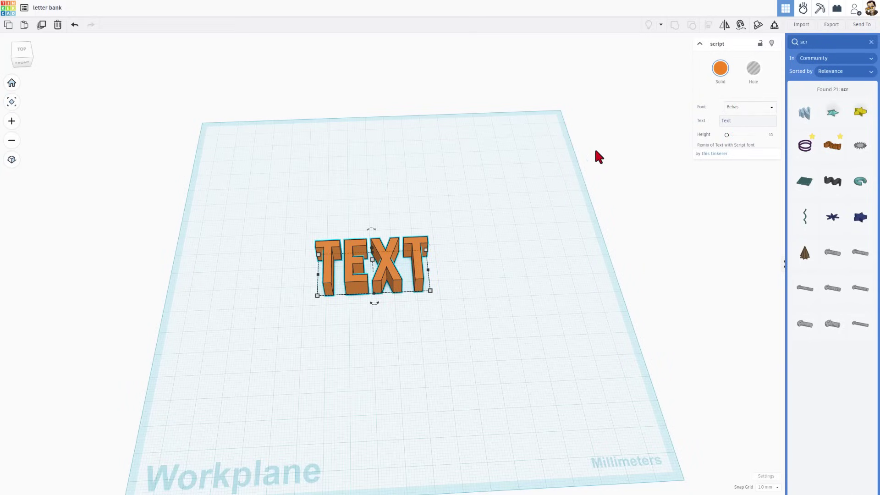
pyautogui.click(731, 124)
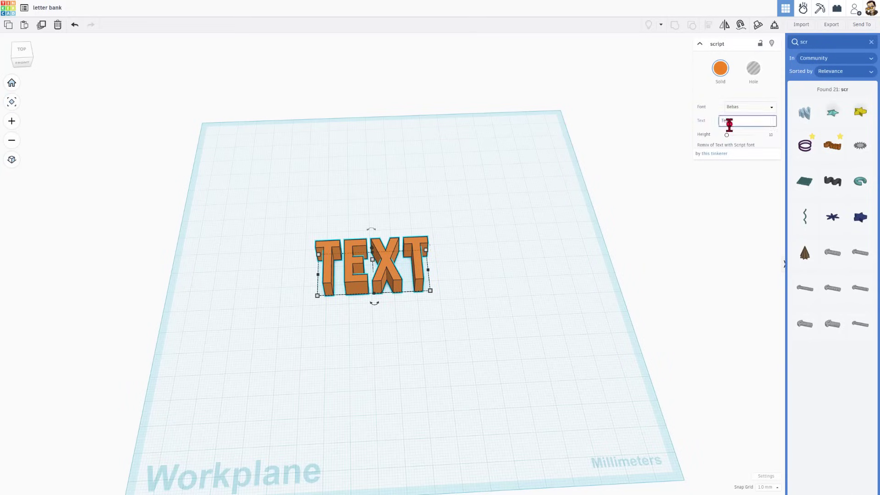
pyautogui.doubleClick(729, 124)
pyautogui.write('M')
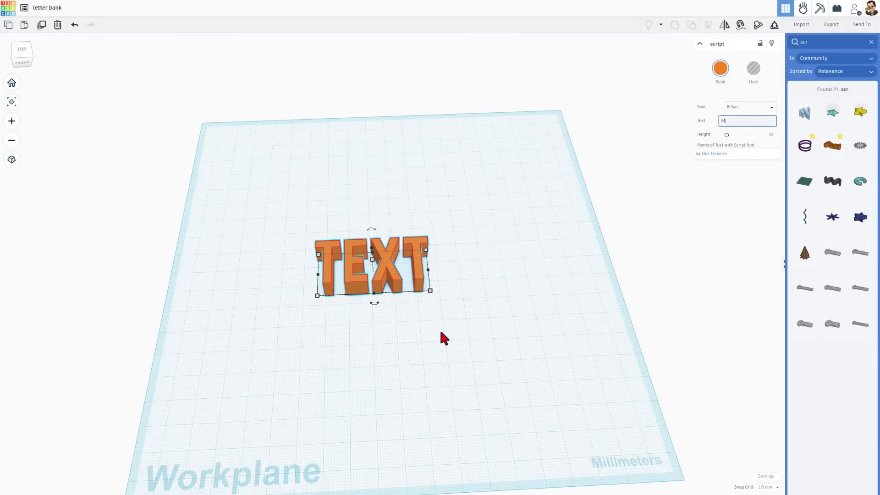
# Enlarge the M to about 91 mm wide and 130 mm long, and set its height to 2 mm.
pyautogui.moveTo(444, 339); pyautogui.dragTo(487, 348, button='right')
pyautogui.moveTo(370, 278); pyautogui.dragTo(573, 366)
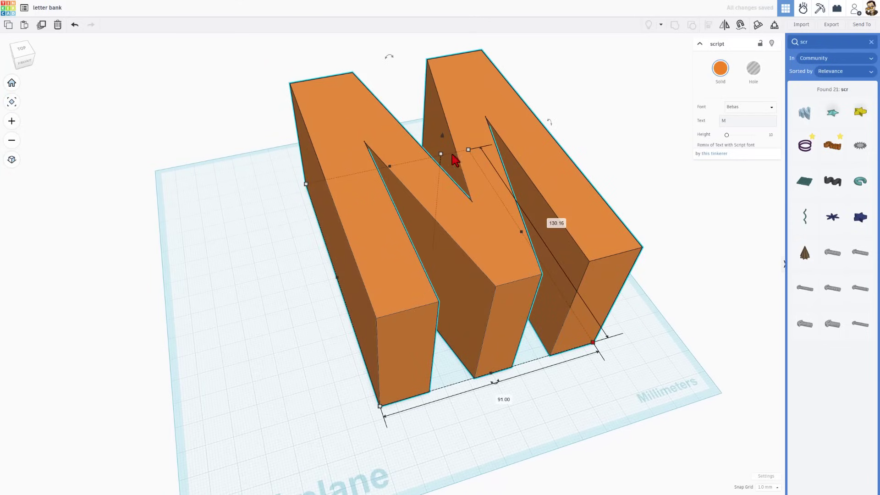
pyautogui.moveTo(440, 154); pyautogui.dragTo(472, 257)
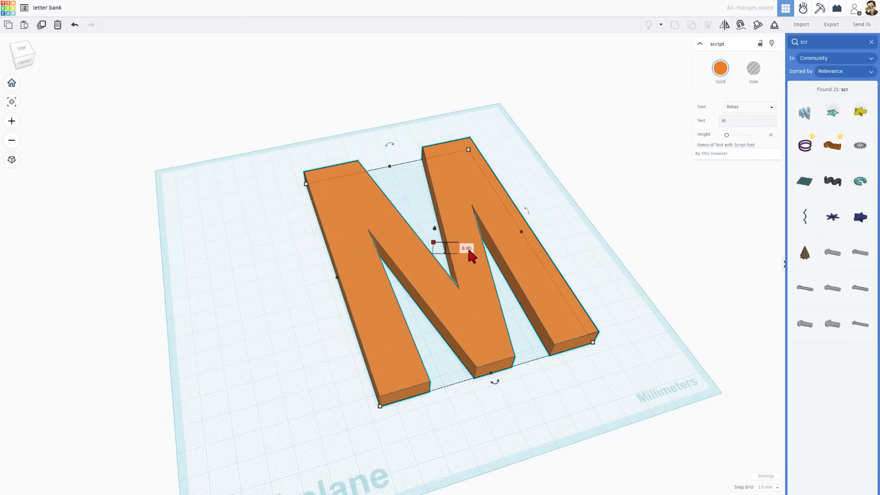
pyautogui.write('2')
pyautogui.press('Return')
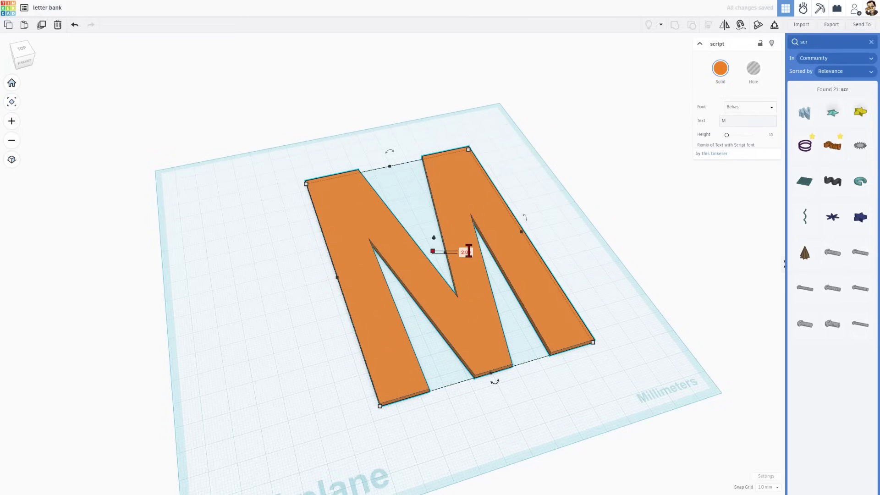
# Set the M's length to 100 mm and its width to 90 mm.
pyautogui.moveTo(420, 292); pyautogui.dragTo(366, 283)
pyautogui.moveTo(429, 366); pyautogui.dragTo(400, 318)
pyautogui.moveTo(424, 374); pyautogui.dragTo(437, 400, button='right')
pyautogui.click(326, 297)
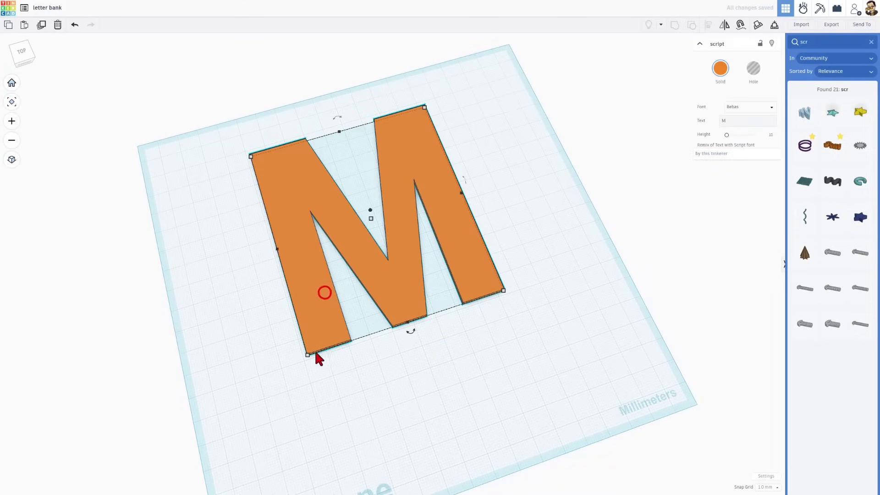
pyautogui.click(309, 355)
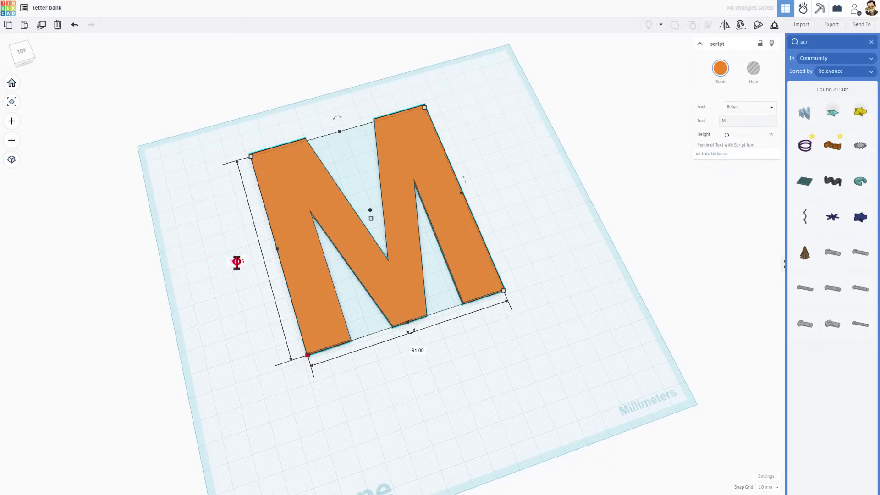
pyautogui.press('Return')
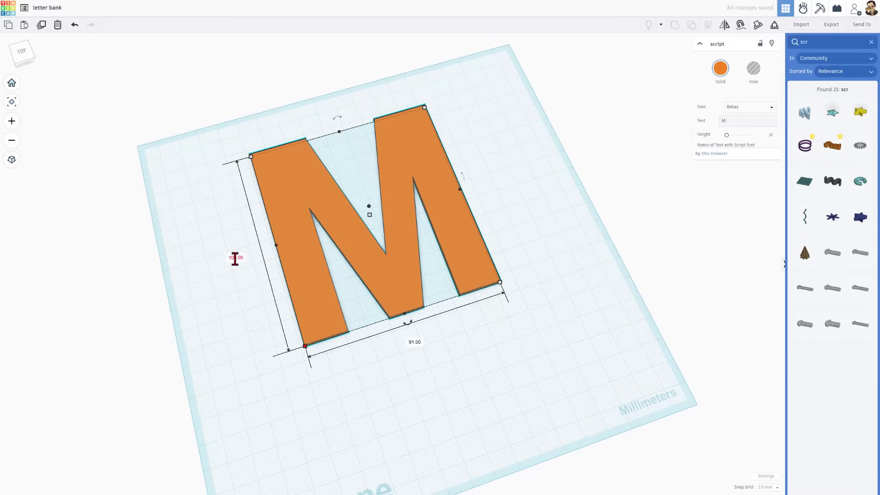
pyautogui.click(416, 342)
pyautogui.press('Return')
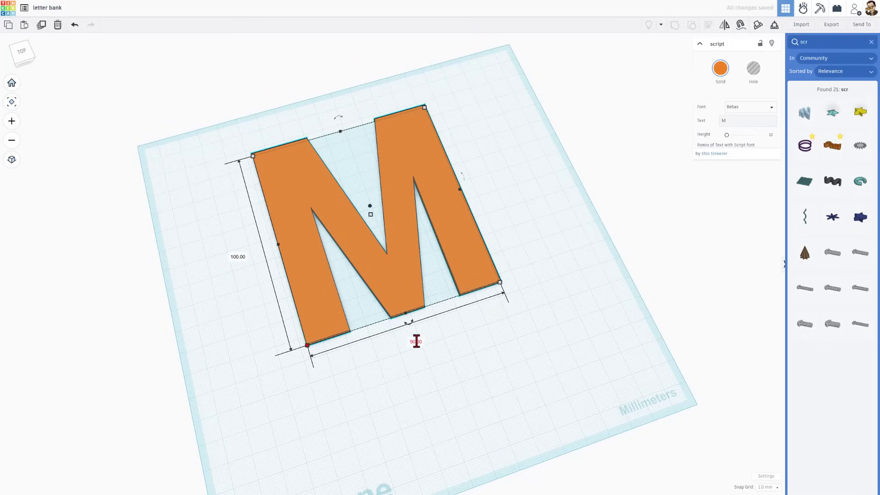
# Export the selected M as an SVG file named "letter bank.svg" in the Downloads folder.
pyautogui.moveTo(576, 270); pyautogui.dragTo(562, 265, button='right')
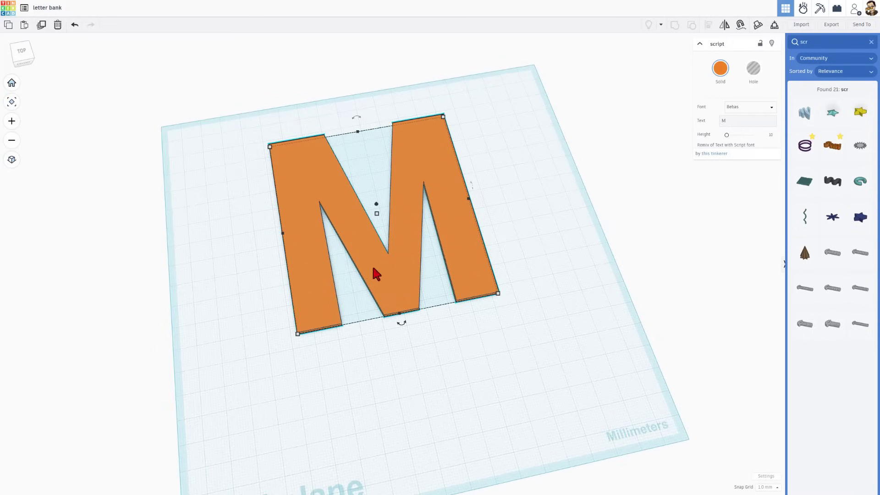
pyautogui.moveTo(373, 266)
pyautogui.mouseDown(button='right')
pyautogui.moveTo(345, 259)
pyautogui.moveTo(350, 232)
pyautogui.moveTo(372, 267)
pyautogui.mouseUp(button='right')
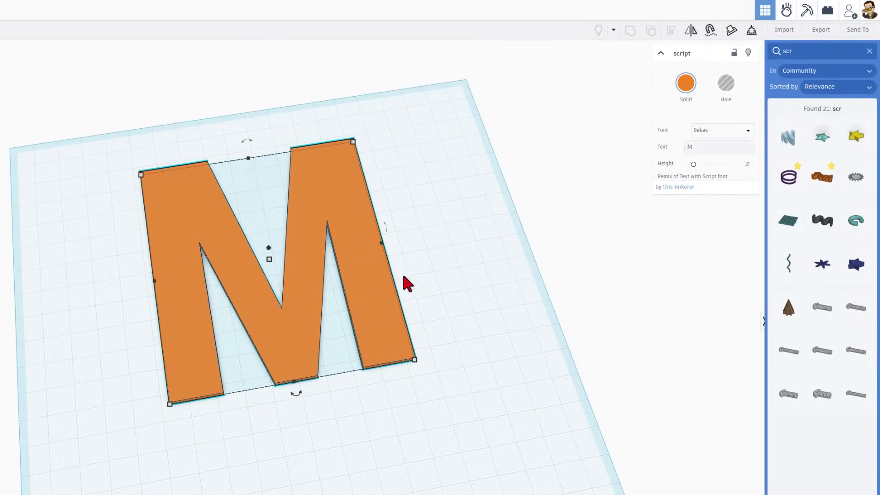
pyautogui.click(821, 30)
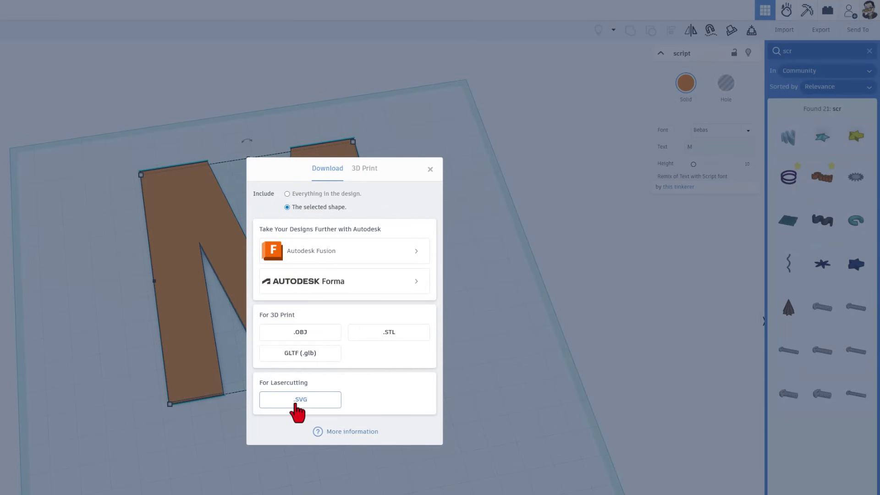
pyautogui.click(296, 402)
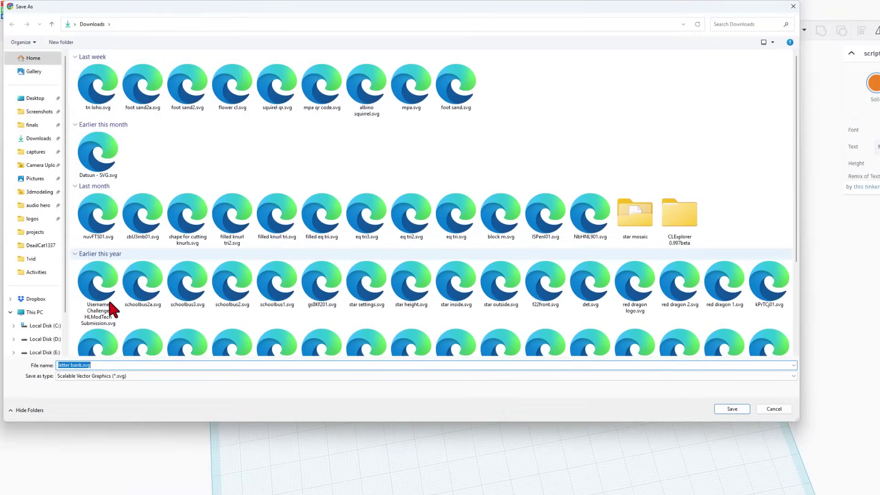
pyautogui.click(725, 408)
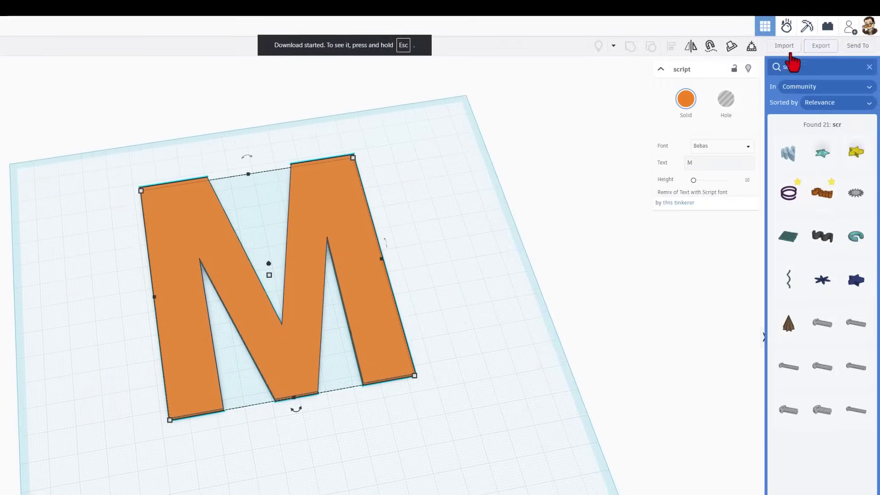
# Import letter bank.svg centered on the art at 100% scale and delete the original orange M.
pyautogui.click(788, 51)
pyautogui.click(325, 316)
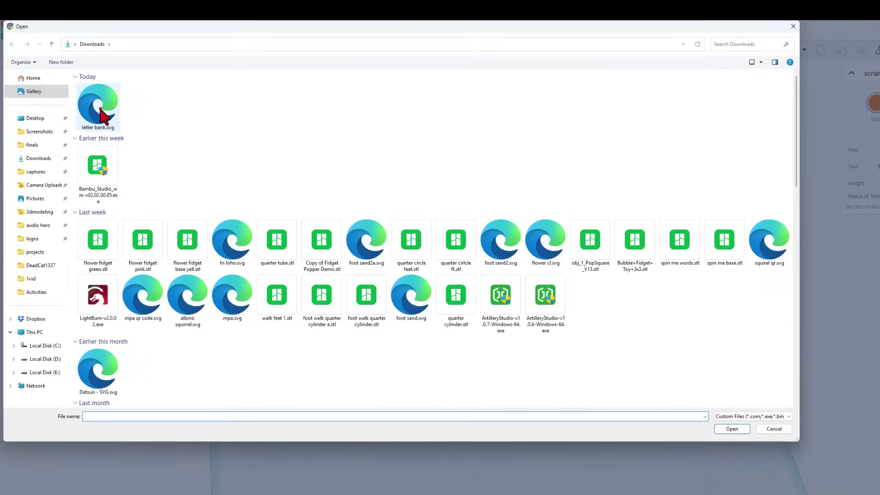
pyautogui.doubleClick(100, 113)
pyautogui.click(523, 314)
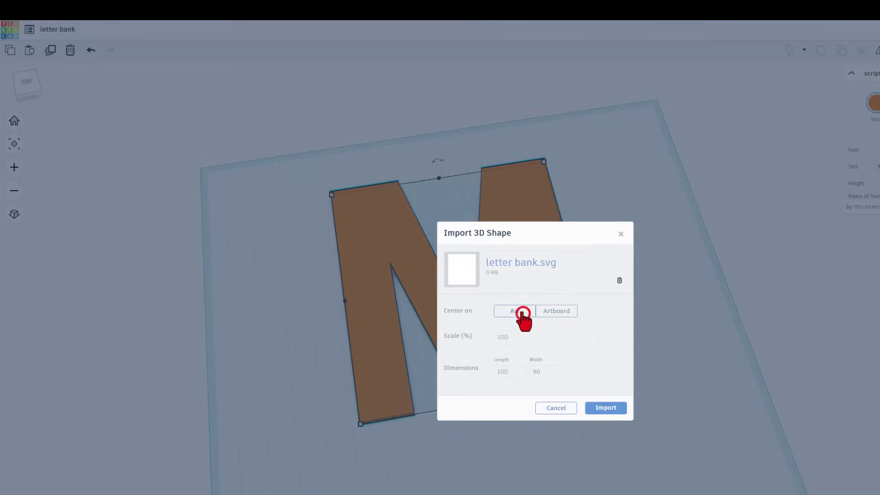
pyautogui.click(605, 408)
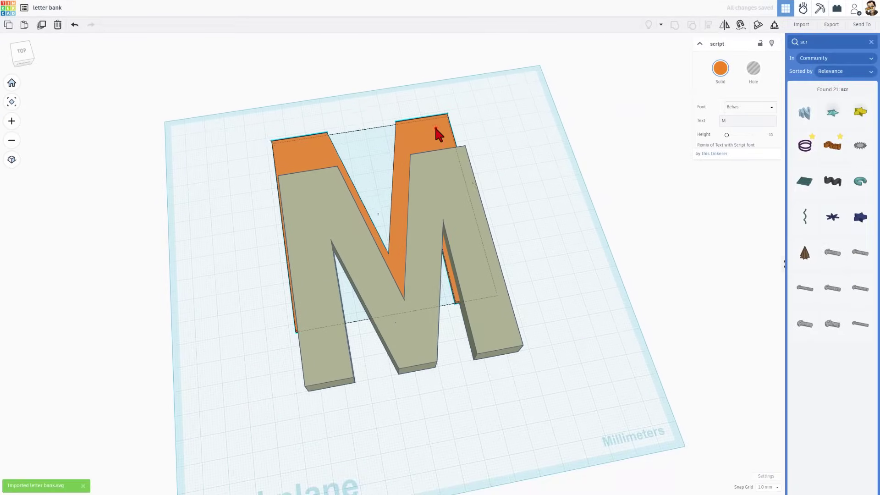
pyautogui.click(435, 125)
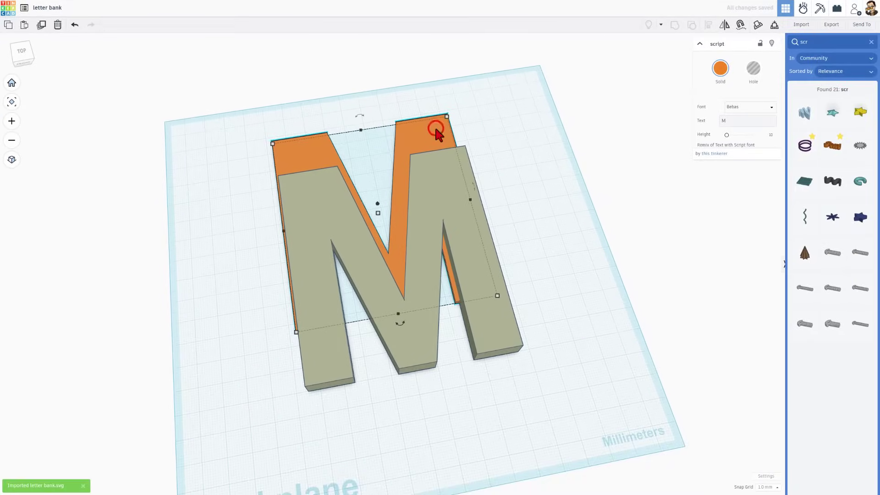
pyautogui.press('Delete')
# Set the imported M's fill mode to Outer Line.
pyautogui.click(443, 171)
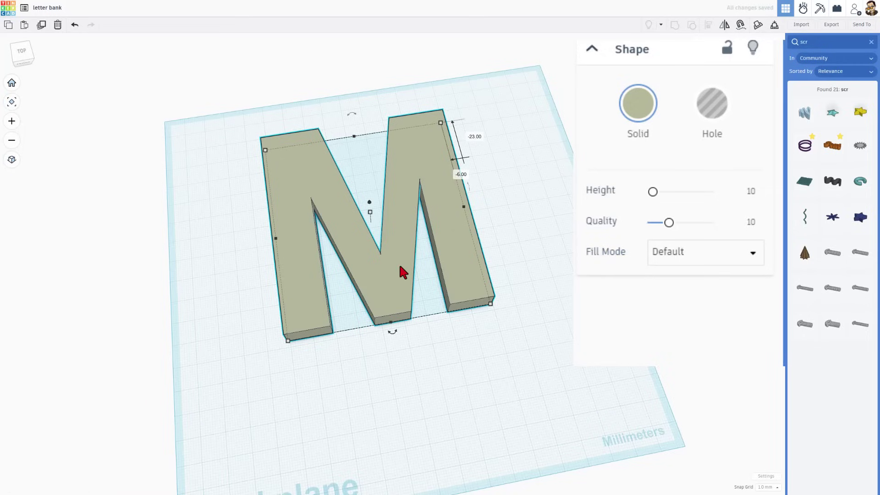
pyautogui.click(699, 255)
pyautogui.click(697, 302)
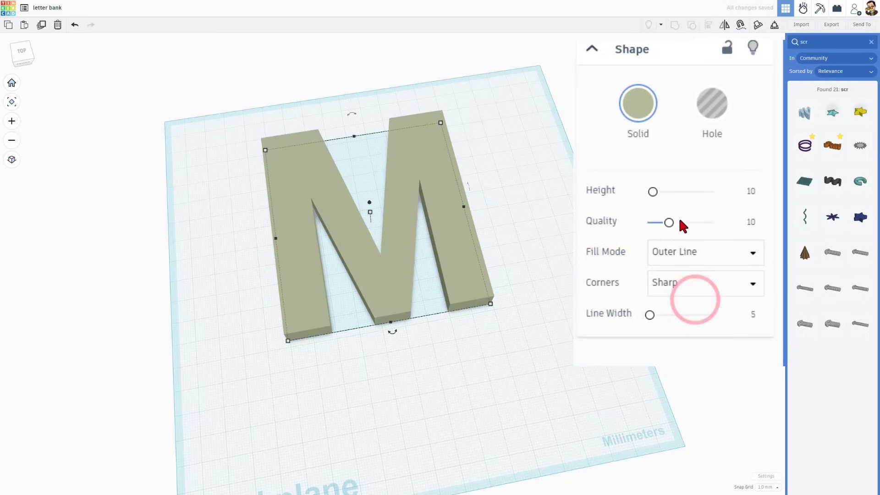
# Raise the outlined M to a height of 35 mm and set its line width to 2.
pyautogui.moveTo(538, 295); pyautogui.dragTo(447, 280, button='right')
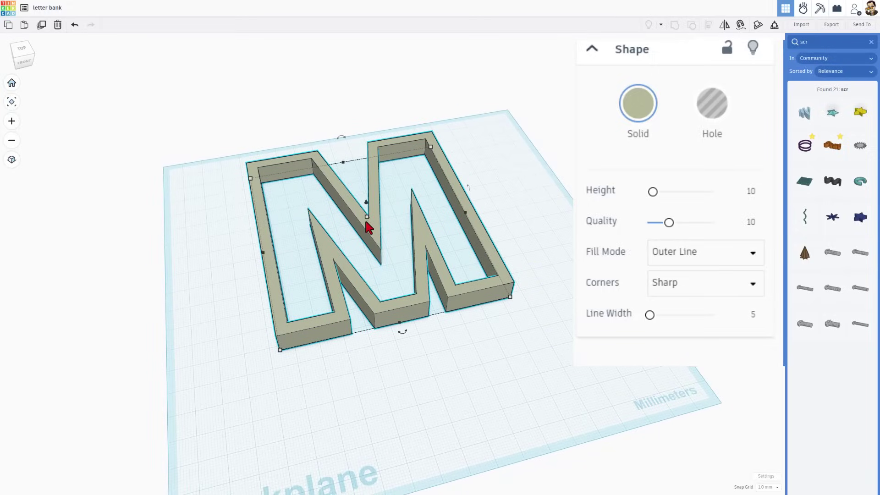
pyautogui.moveTo(366, 219); pyautogui.dragTo(366, 178)
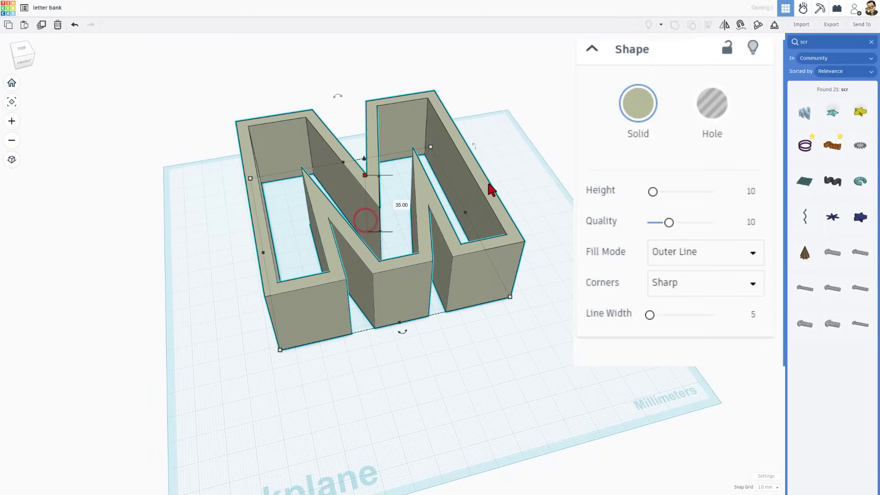
pyautogui.click(768, 163)
pyautogui.write('2')
pyautogui.press('Return')
pyautogui.moveTo(475, 275); pyautogui.dragTo(498, 308, button='right')
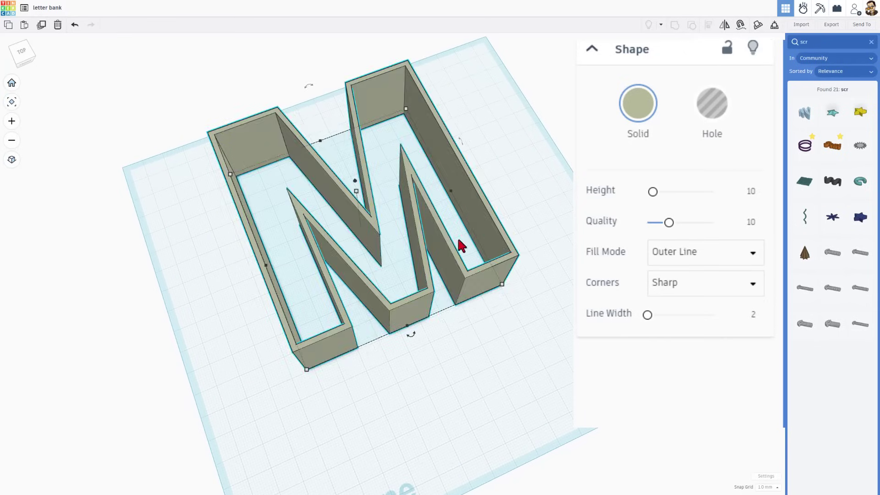
# Duplicate the outlined M in place and set the copy's fill mode to Default.
pyautogui.moveTo(409, 229); pyautogui.dragTo(362, 247, button='right')
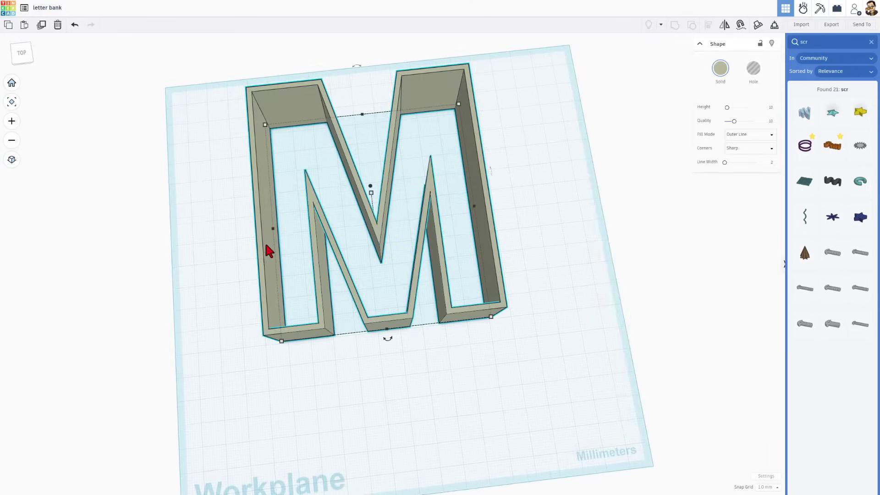
pyautogui.moveTo(270, 252); pyautogui.dragTo(278, 221, button='right')
pyautogui.hotkey('ctrl', 'd')
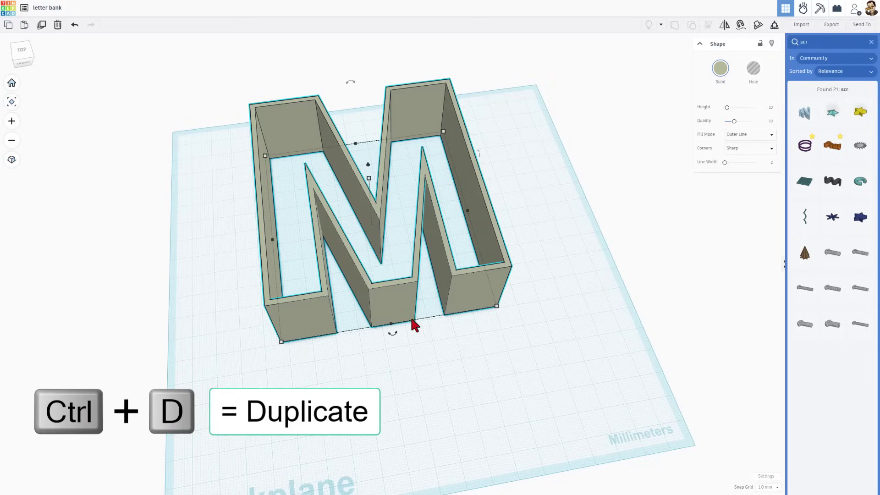
pyautogui.click(432, 356)
pyautogui.click(411, 314)
pyautogui.hotkey('ctrl', 'd')
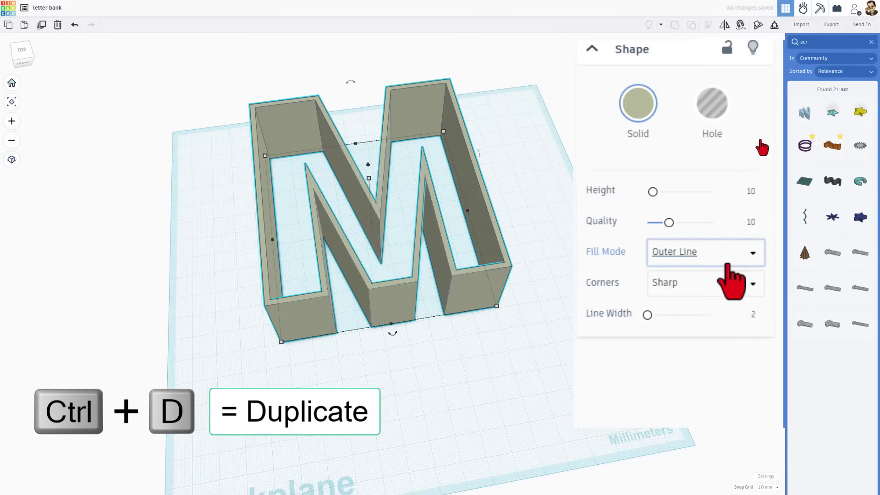
pyautogui.click(757, 134)
pyautogui.click(747, 148)
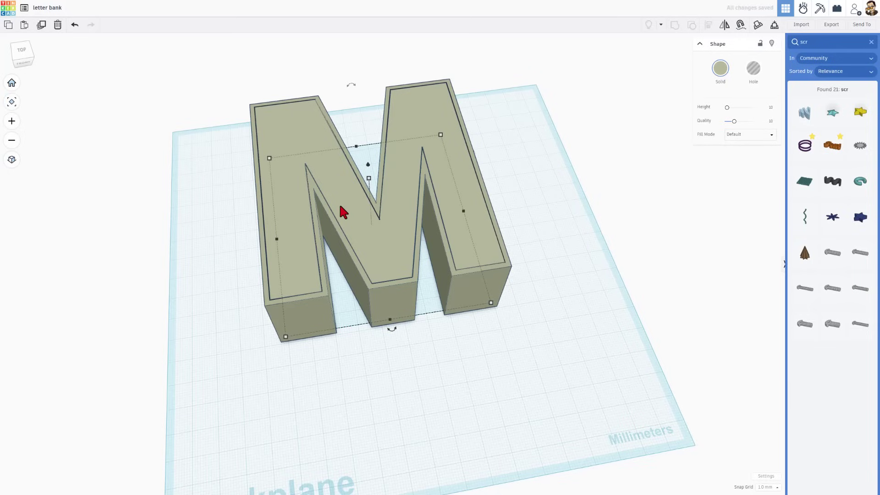
# Set the filled M's height to 1 mm to form a thin floor inside the outlined M.
pyautogui.click(368, 179)
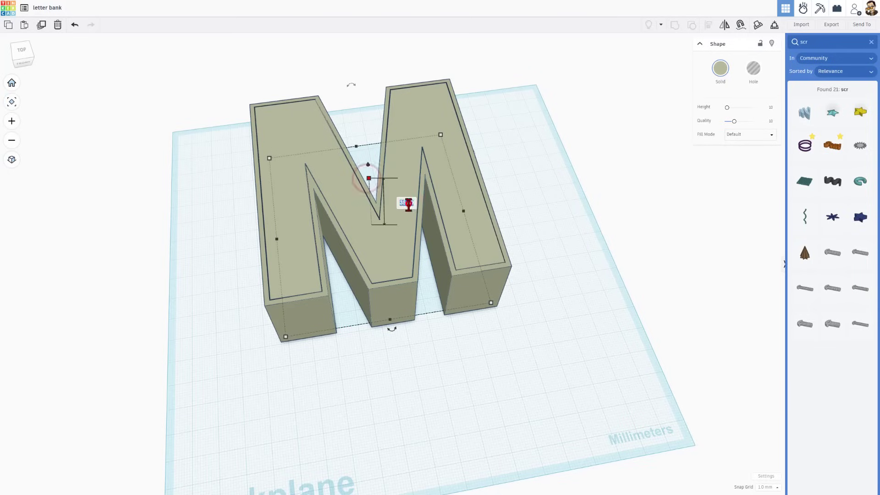
pyautogui.write('1')
pyautogui.press('Return')
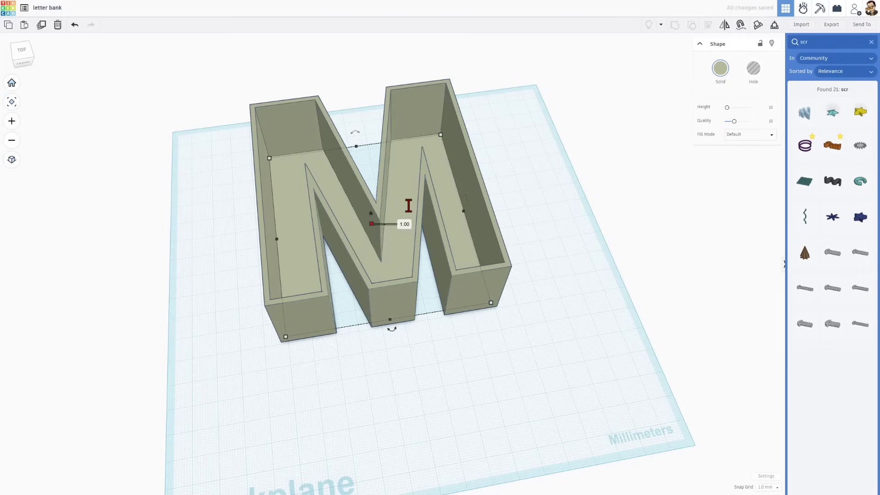
pyautogui.click(201, 301)
pyautogui.moveTo(200, 301); pyautogui.dragTo(186, 317, button='right')
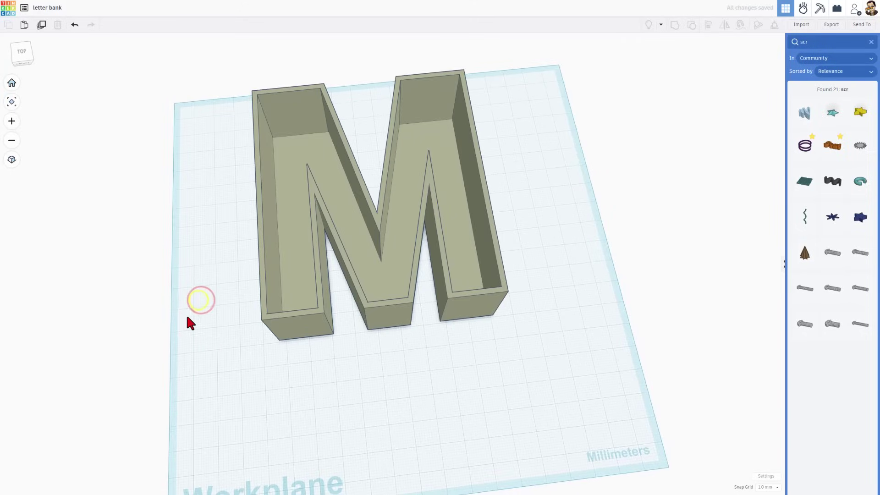
# Move the outlined M together with its floor to the left part of the workplane.
pyautogui.scroll(-1, 187, 316)
pyautogui.moveTo(491, 242); pyautogui.dragTo(359, 287)
pyautogui.click(356, 329)
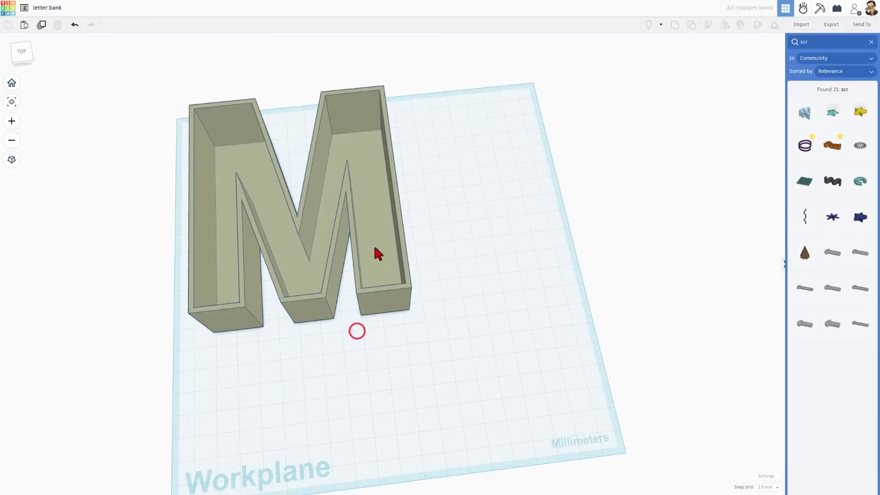
pyautogui.moveTo(418, 358); pyautogui.dragTo(392, 389, button='right')
pyautogui.moveTo(394, 328); pyautogui.dragTo(403, 338, button='right')
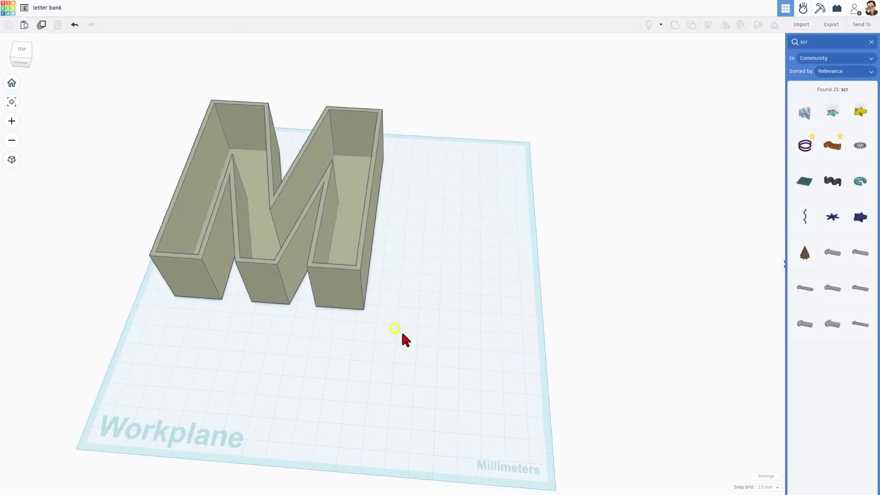
# Search the community shapes for "honey" and place a Honeycomb Grid on the workplane beside the M.
pyautogui.click(804, 42)
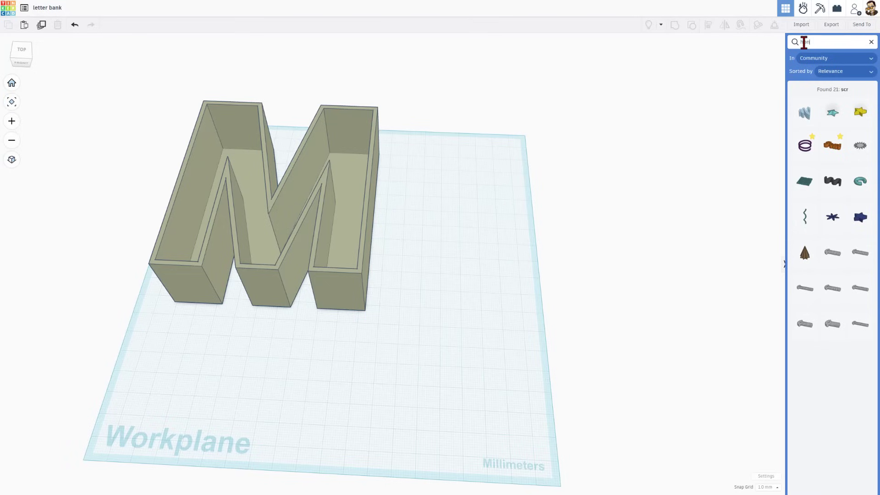
pyautogui.press('Return')
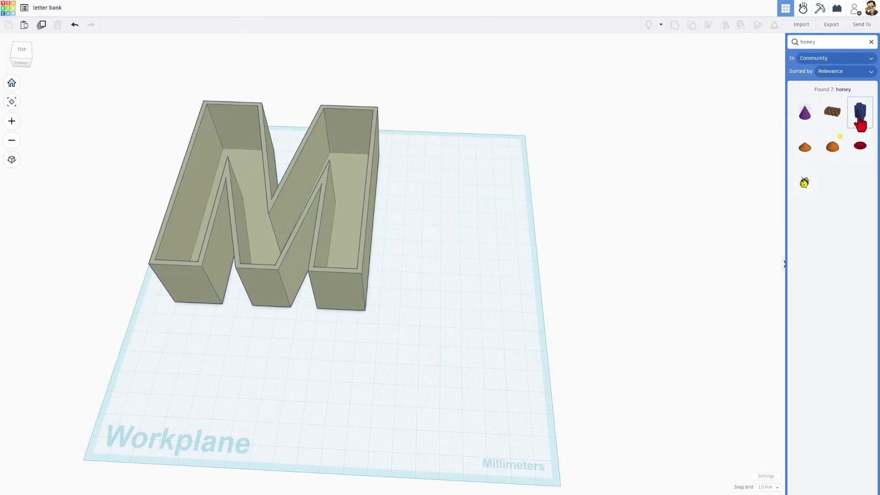
pyautogui.click(861, 120)
pyautogui.click(408, 271)
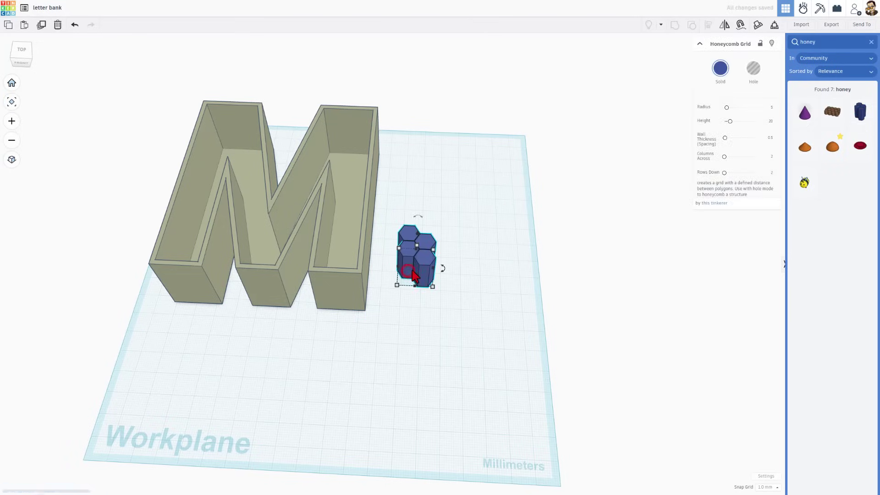
pyautogui.moveTo(404, 334); pyautogui.dragTo(407, 323, button='right')
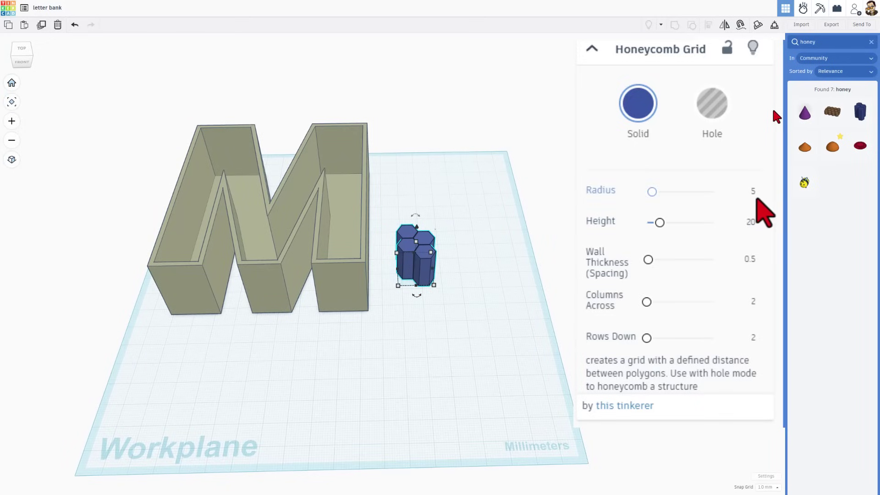
# Set the honeycomb grid's radius to 2 and its height to 5.
pyautogui.click(751, 191)
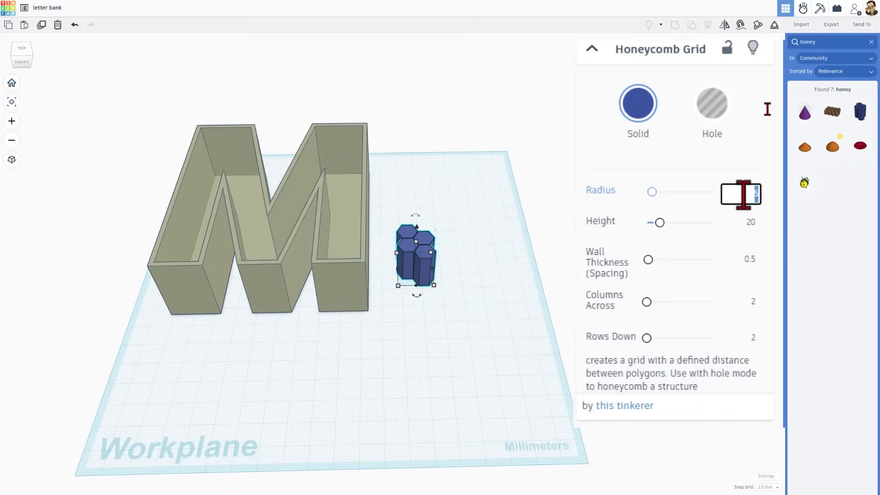
pyautogui.write('2')
pyautogui.press('Return')
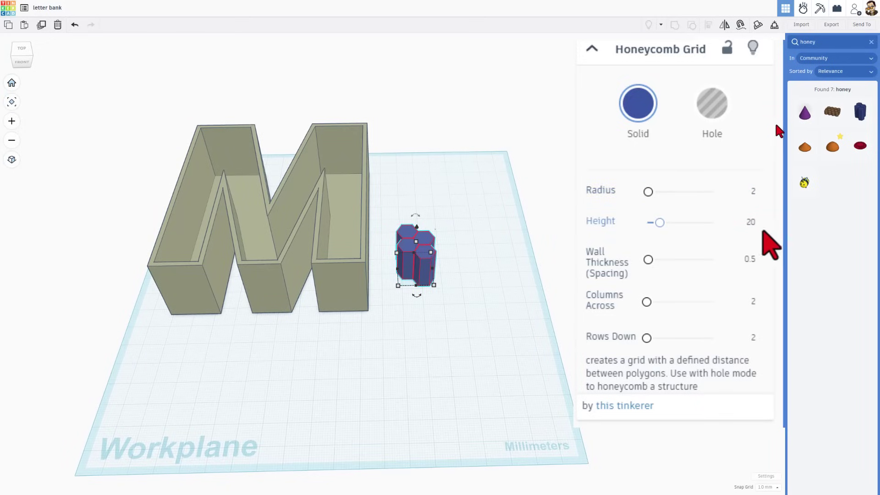
pyautogui.click(751, 222)
pyautogui.write('5')
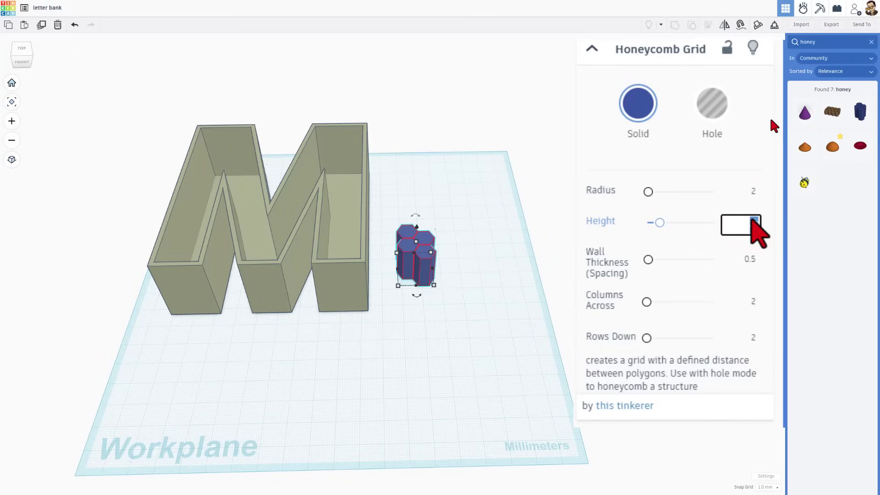
pyautogui.press('Return')
# Set the honeycomb grid's wall thickness (spacing) to 0.8.
pyautogui.click(748, 258)
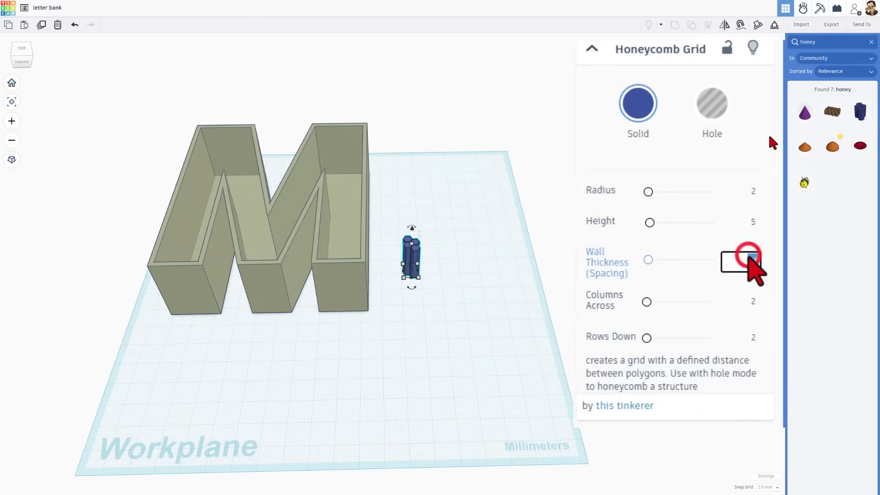
pyautogui.write('0')
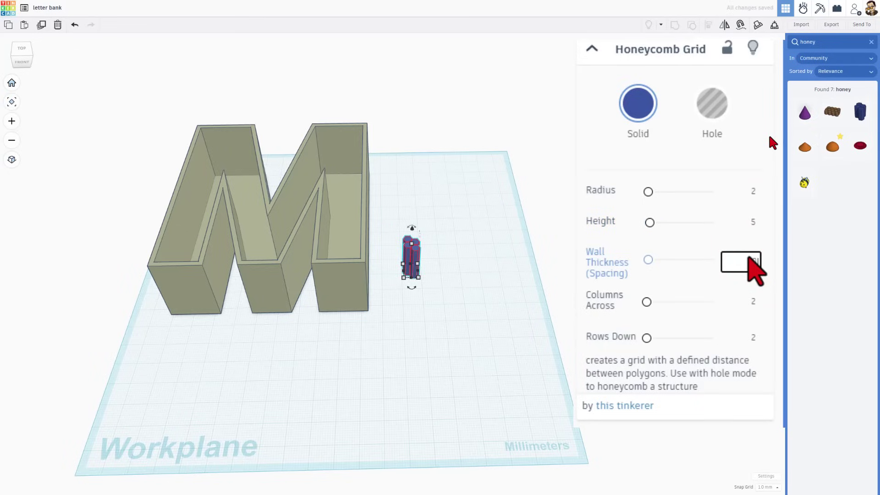
pyautogui.write('.8')
pyautogui.press('Return')
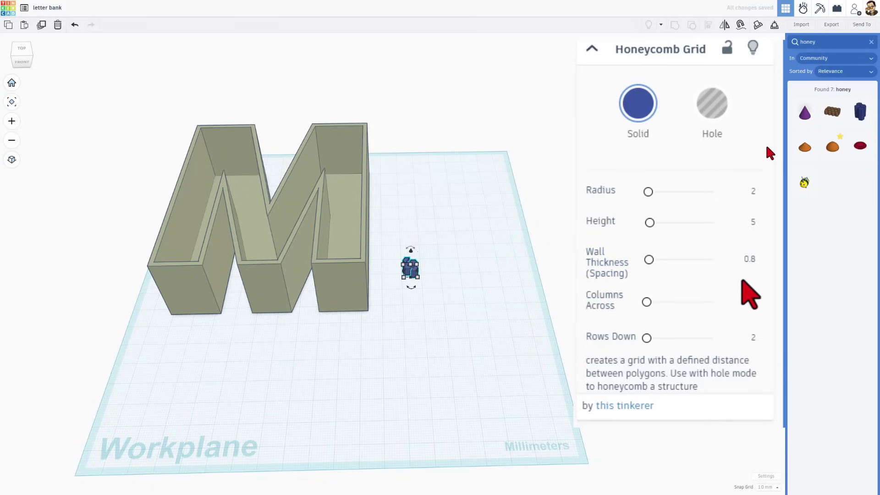
# Set the honeycomb grid to 15 columns across and 15 rows down.
pyautogui.write('2')
pyautogui.press('Return')
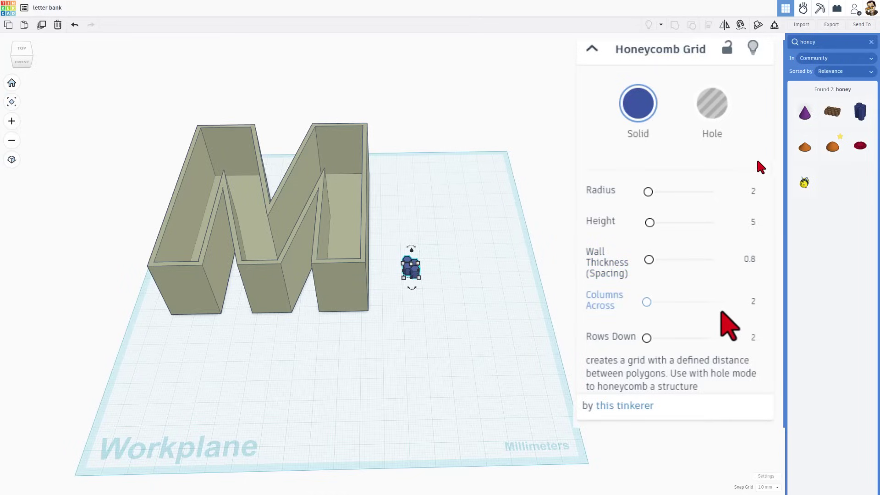
pyautogui.click(745, 301)
pyautogui.write('15')
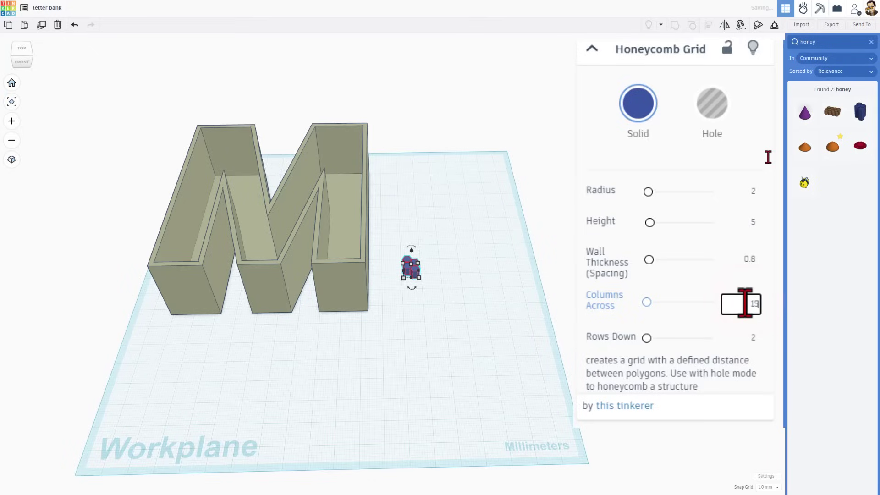
pyautogui.press('Return')
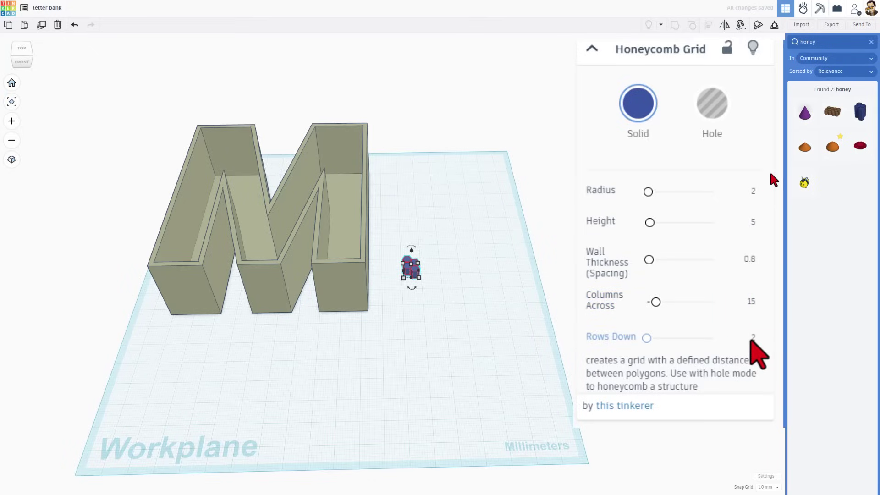
pyautogui.click(753, 338)
pyautogui.write('15')
pyautogui.press('Return')
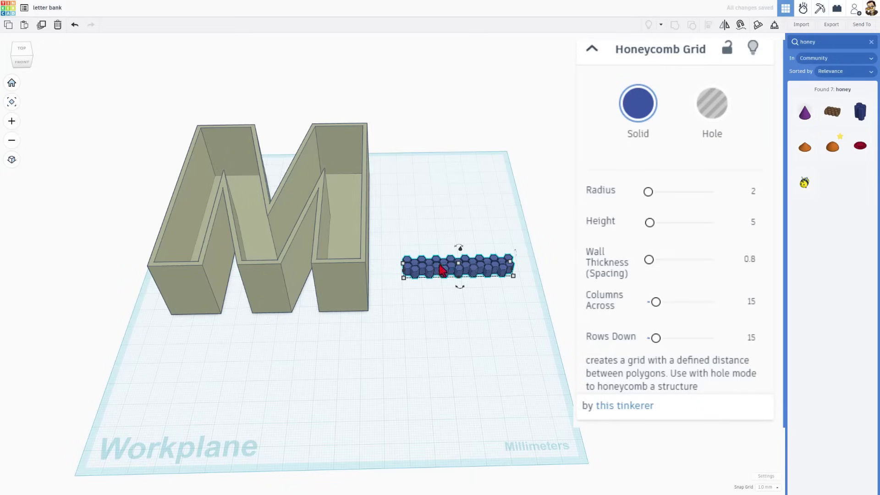
# Set the honeycomb grid to 20 columns across and 20 rows down.
pyautogui.moveTo(458, 314); pyautogui.dragTo(457, 317, button='right')
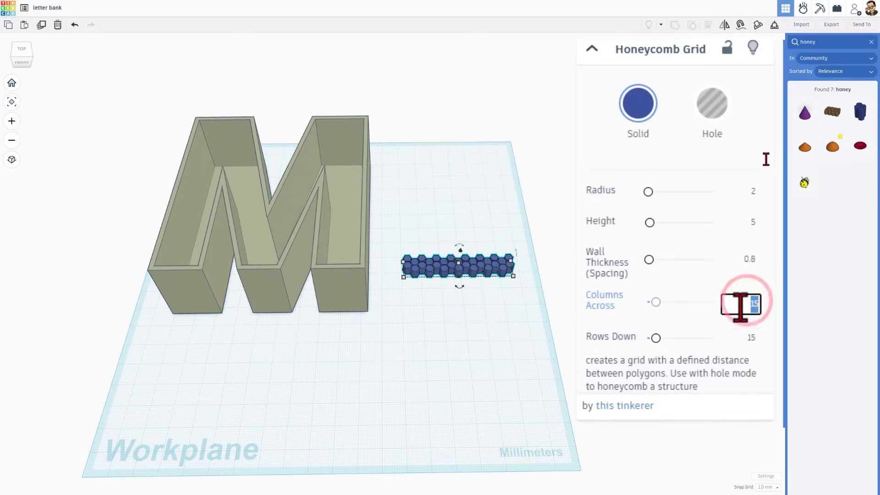
pyautogui.write('20')
pyautogui.press('Return')
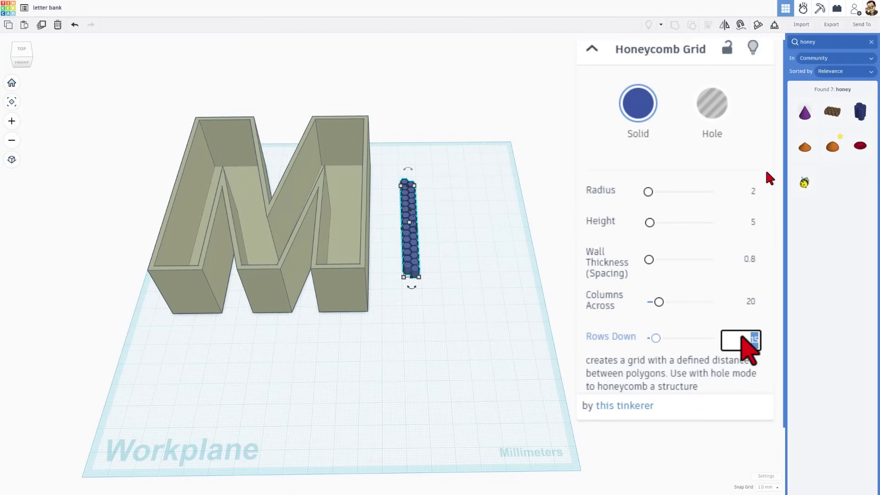
pyautogui.write('20')
pyautogui.press('Return')
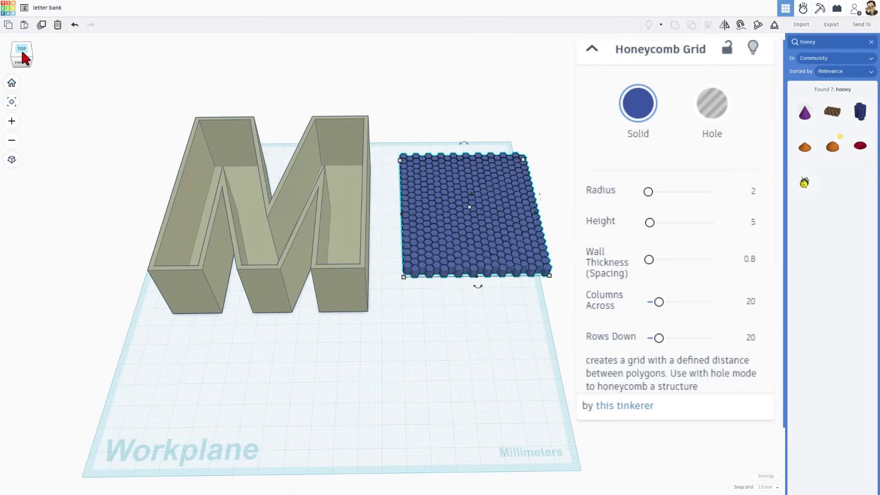
# Switch to an orthographic top view and move the honeycomb grid over the M.
pyautogui.click(24, 54)
pyautogui.click(12, 161)
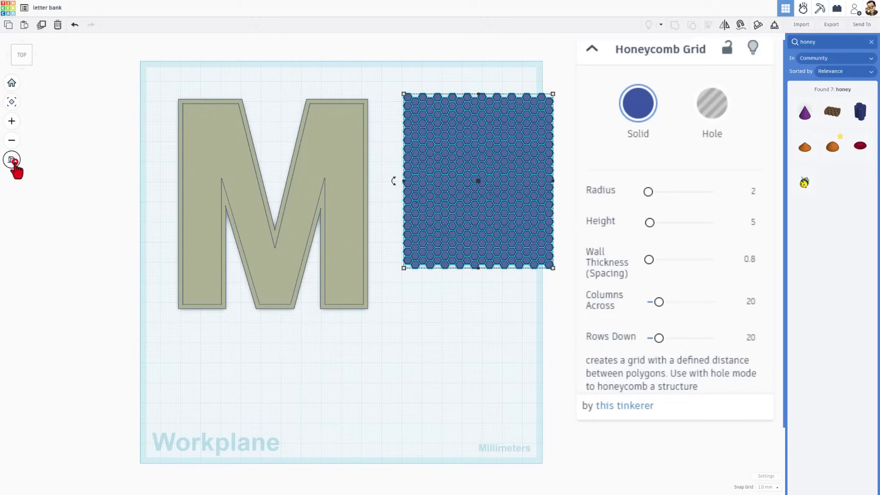
pyautogui.moveTo(472, 191); pyautogui.dragTo(256, 202)
# Set the honeycomb grid to 25 columns across and 25 rows down.
pyautogui.click(752, 301)
pyautogui.write('25')
pyautogui.press('Return')
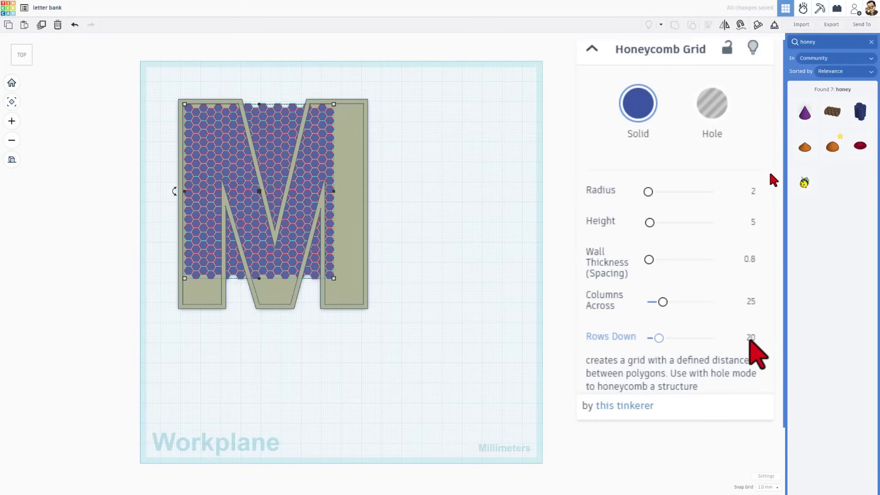
pyautogui.click(751, 338)
pyautogui.write('25')
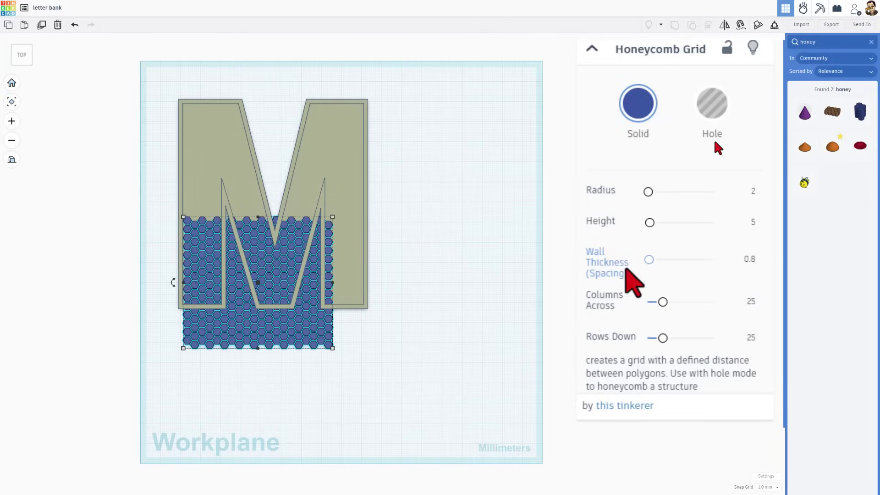
pyautogui.click(751, 338)
pyautogui.write('25')
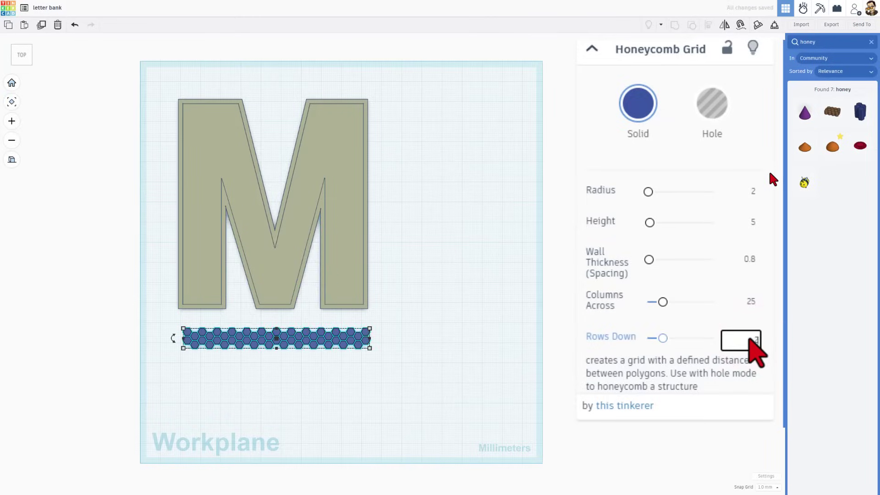
pyautogui.press('Return')
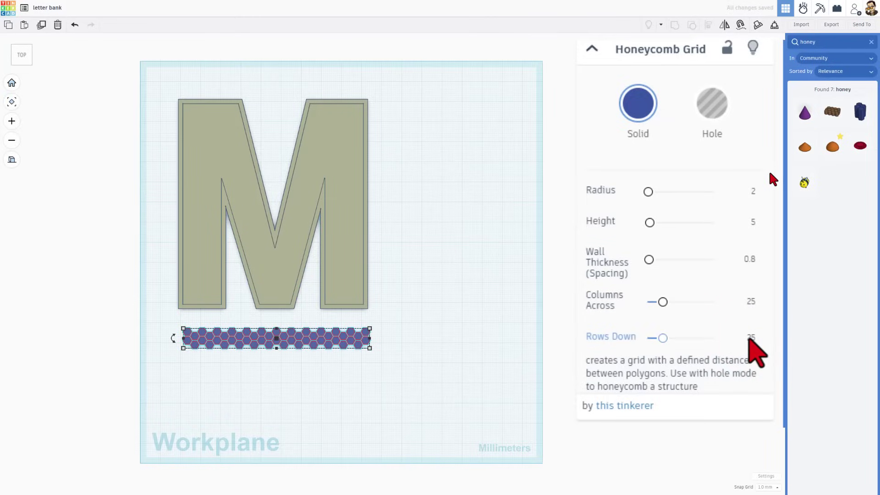
# Set the honeycomb grid's rows down to 26.
pyautogui.click(753, 336)
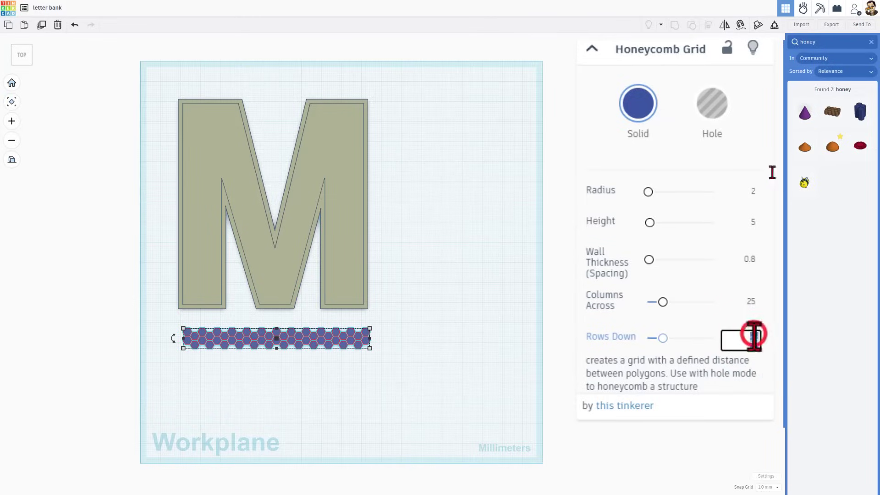
pyautogui.write('30')
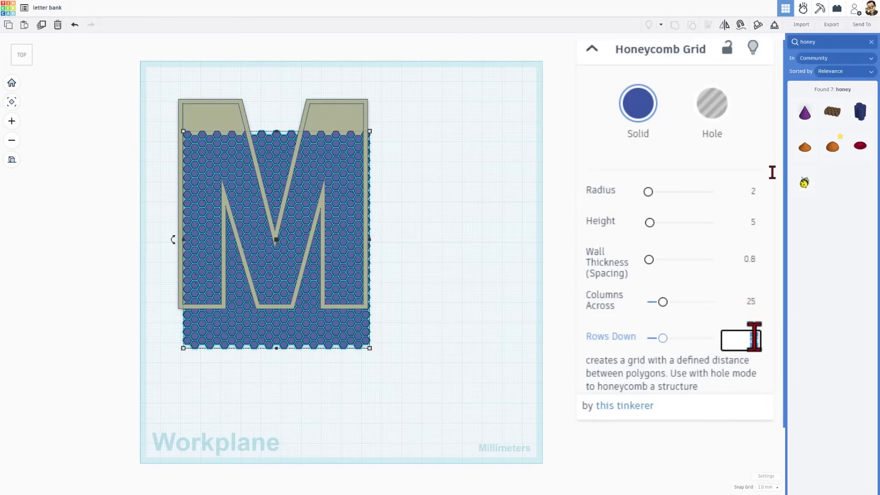
pyautogui.write('26')
pyautogui.press('Return')
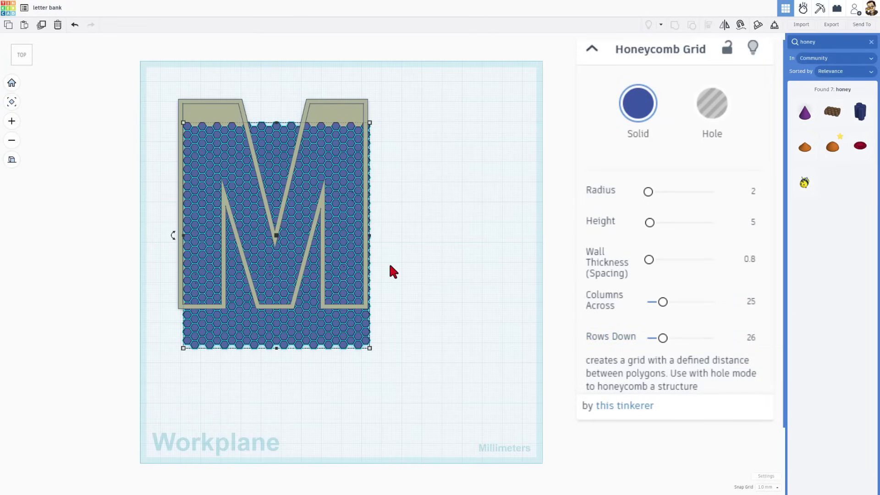
pyautogui.moveTo(391, 269); pyautogui.dragTo(153, 247, button='right')
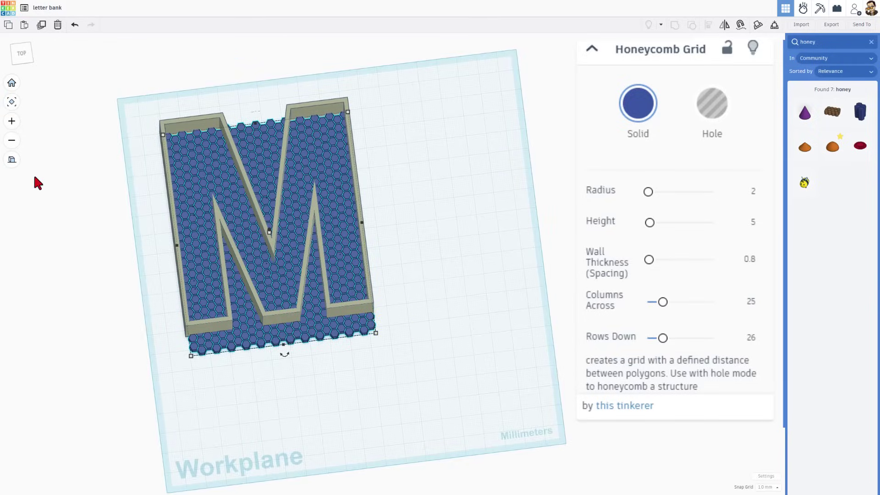
# Switch to perspective view, move the honeycomb grid about 106 mm to the right of the M, and turn it into a hole.
pyautogui.click(13, 161)
pyautogui.moveTo(356, 399); pyautogui.dragTo(327, 373, button='right')
pyautogui.moveTo(330, 320); pyautogui.dragTo(545, 344)
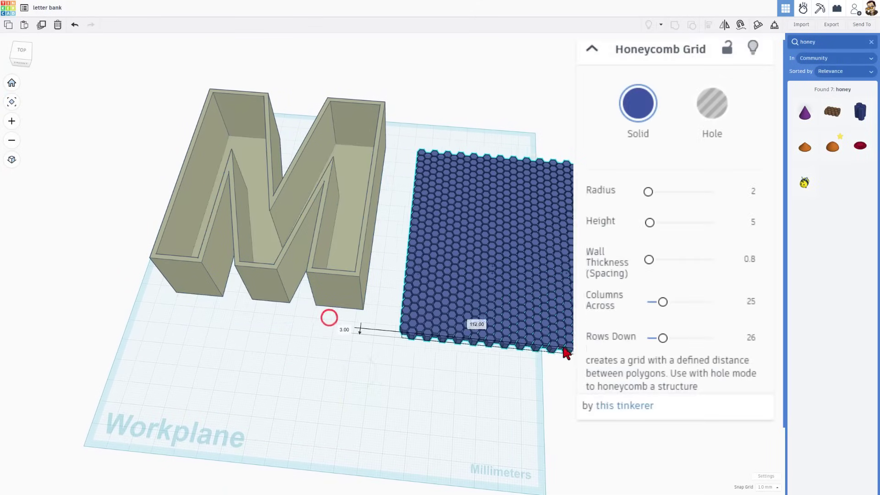
pyautogui.click(710, 107)
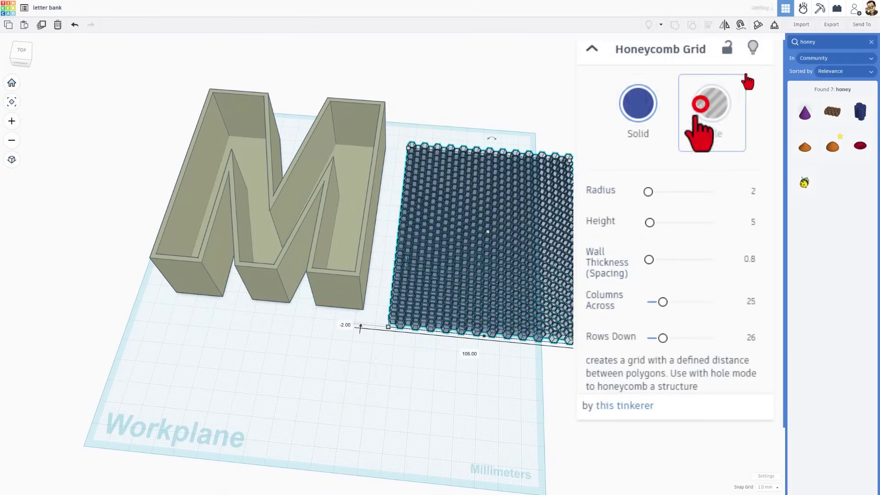
pyautogui.click(430, 426)
# Move the M's floor piece out of the walls and onto the honeycomb grid.
pyautogui.click(335, 288)
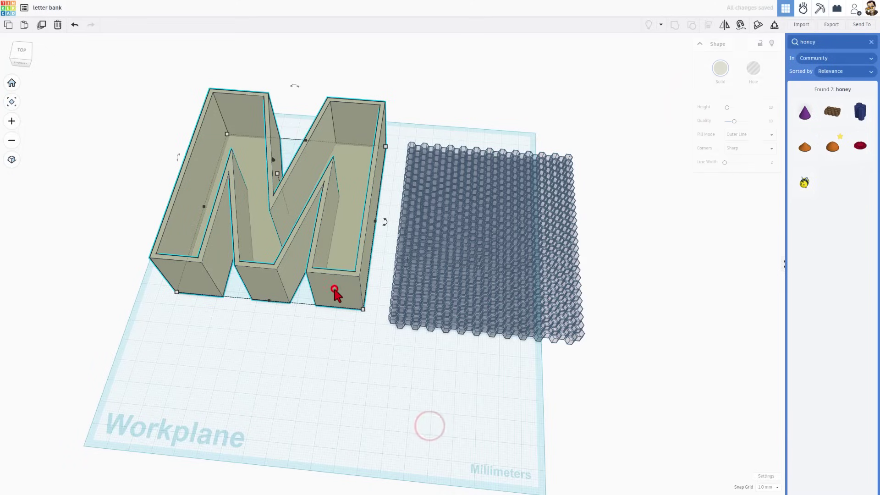
pyautogui.click(339, 246)
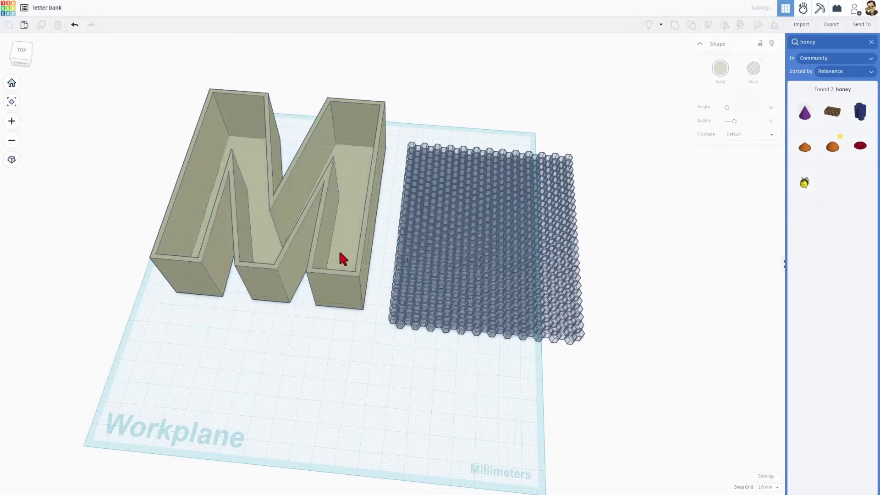
pyautogui.moveTo(339, 253); pyautogui.dragTo(554, 296)
pyautogui.click(471, 131)
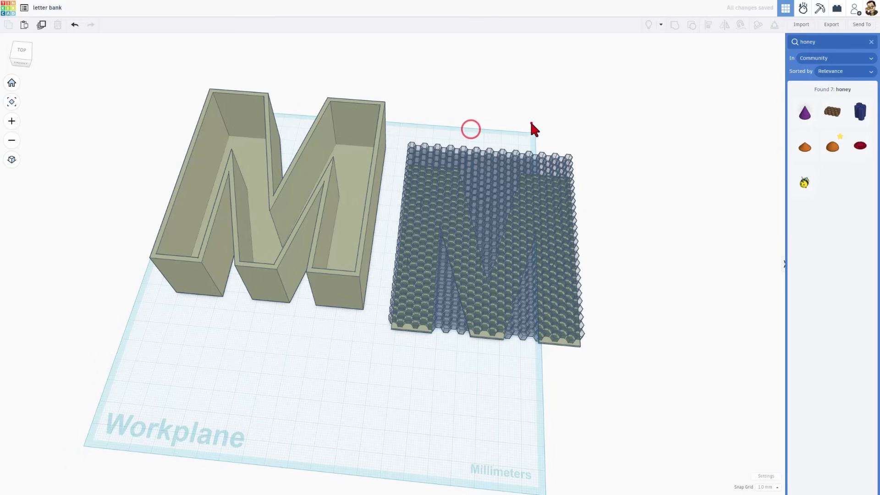
# Align the M floor and the honeycomb grid on their centres in both horizontal directions.
pyautogui.moveTo(530, 125); pyautogui.dragTo(442, 257)
pyautogui.press('l')
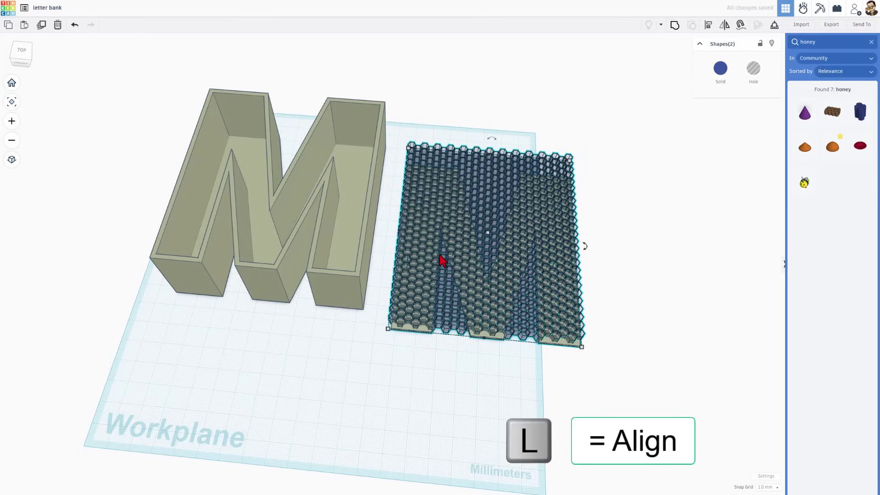
pyautogui.click(484, 348)
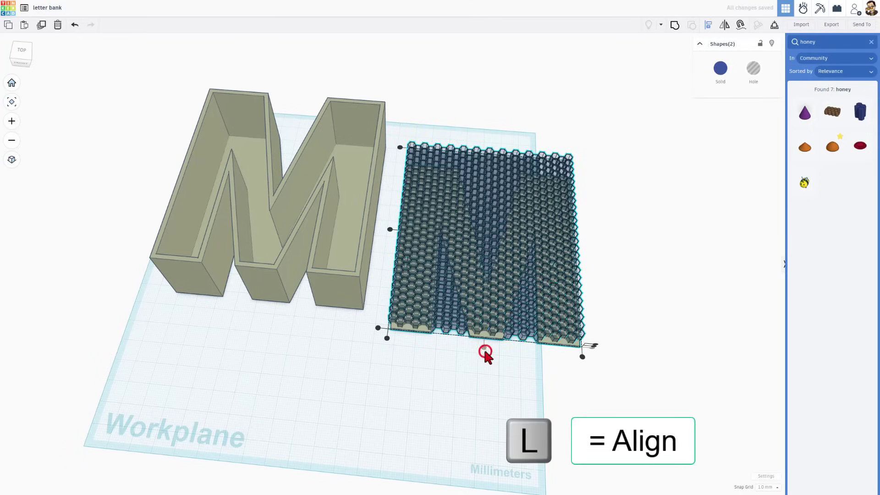
pyautogui.click(390, 229)
pyautogui.click(396, 378)
# Group the M floor with the honeycomb hole to cut the hexagon pattern into the floor.
pyautogui.moveTo(605, 126); pyautogui.dragTo(430, 272)
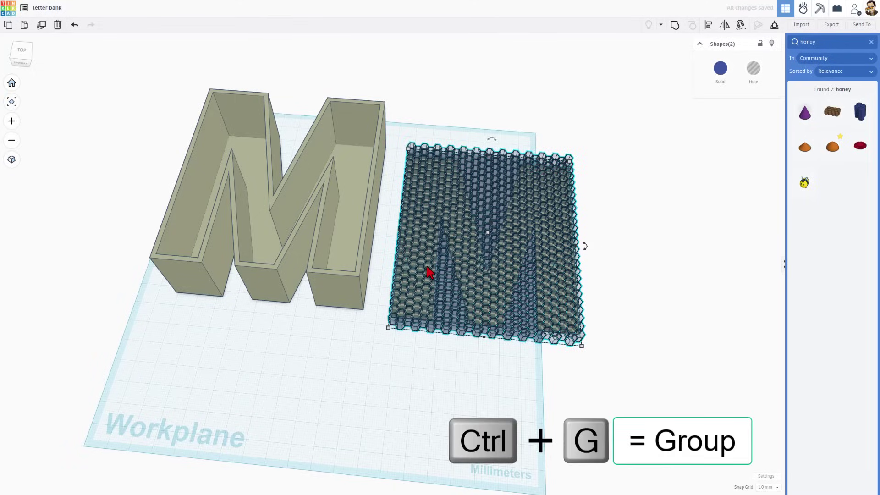
pyautogui.hotkey('ctrl', 'g')
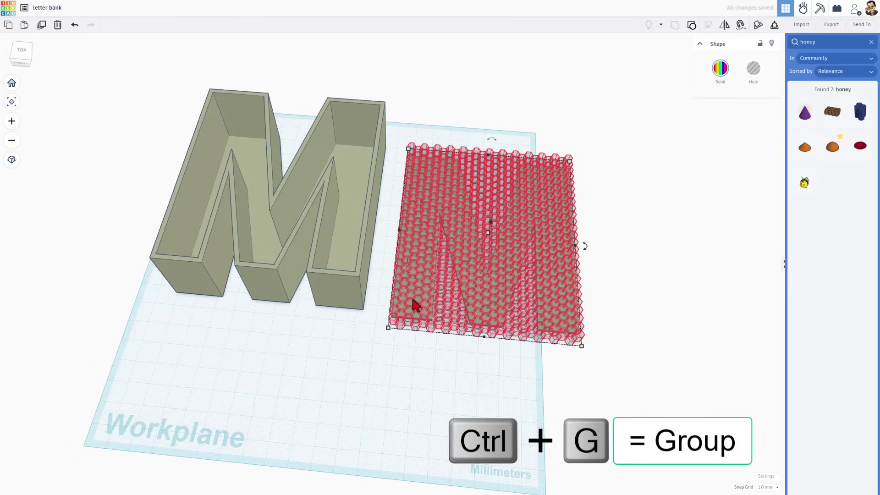
pyautogui.moveTo(397, 364); pyautogui.dragTo(427, 384, button='right')
pyautogui.scroll(2, 483, 310)
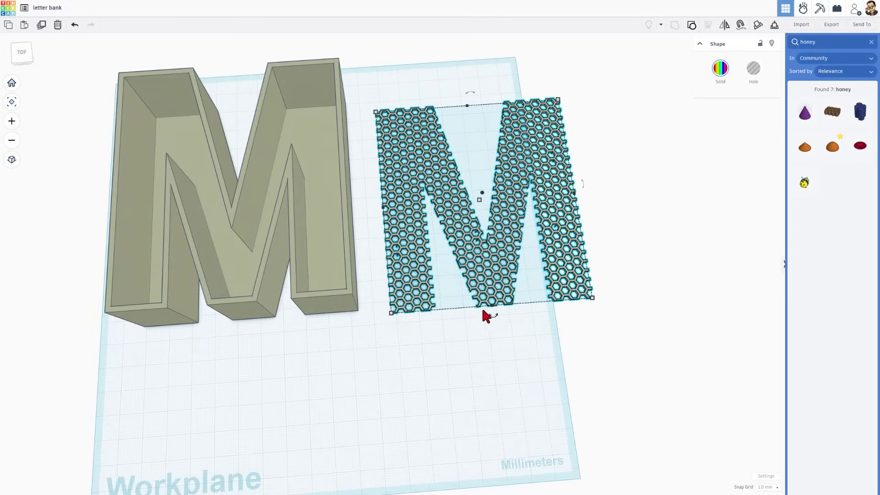
pyautogui.moveTo(488, 314); pyautogui.dragTo(454, 399, button='right')
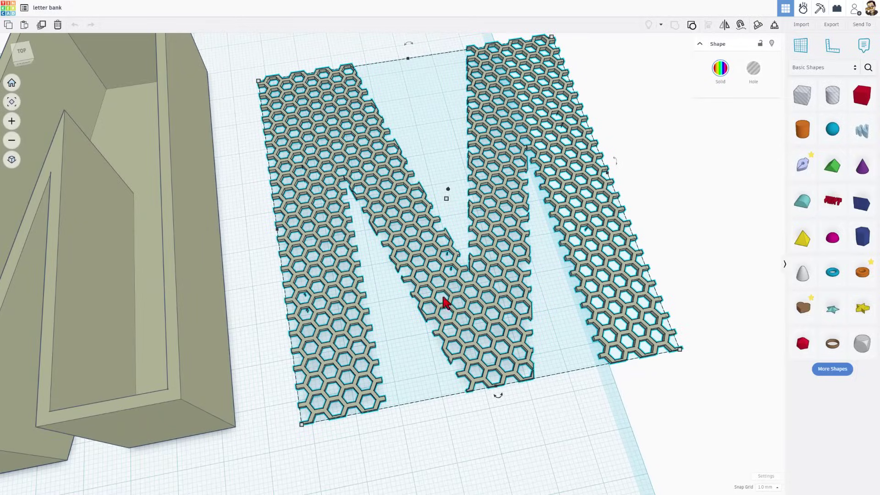
pyautogui.moveTo(492, 278); pyautogui.dragTo(516, 271, button='right')
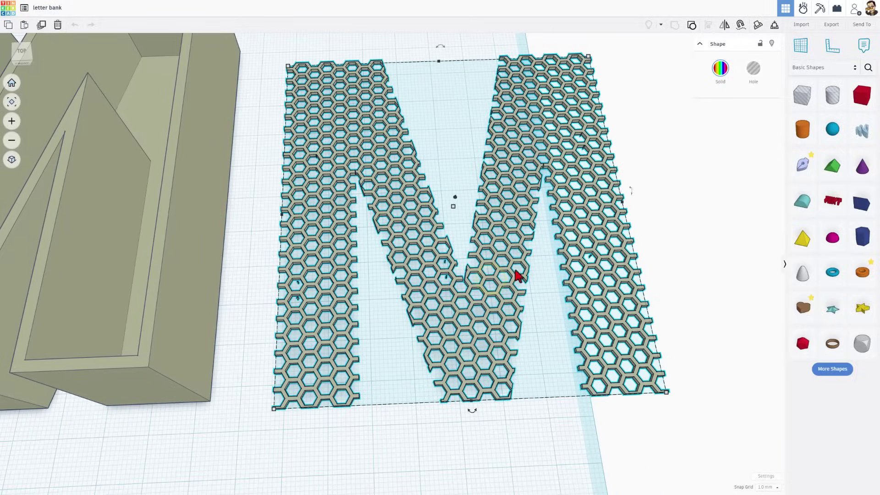
# Place a new sketch shape on the workplane between the upper arms of the honeycomb M.
pyautogui.click(798, 158)
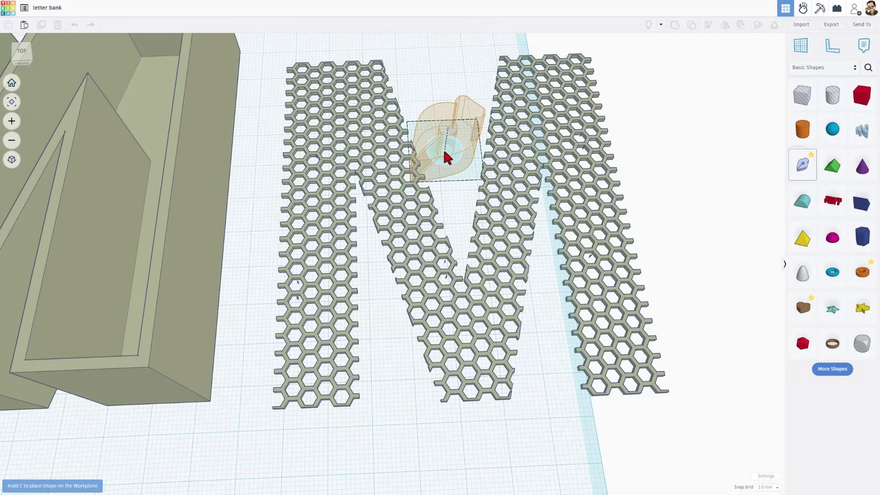
pyautogui.click(444, 143)
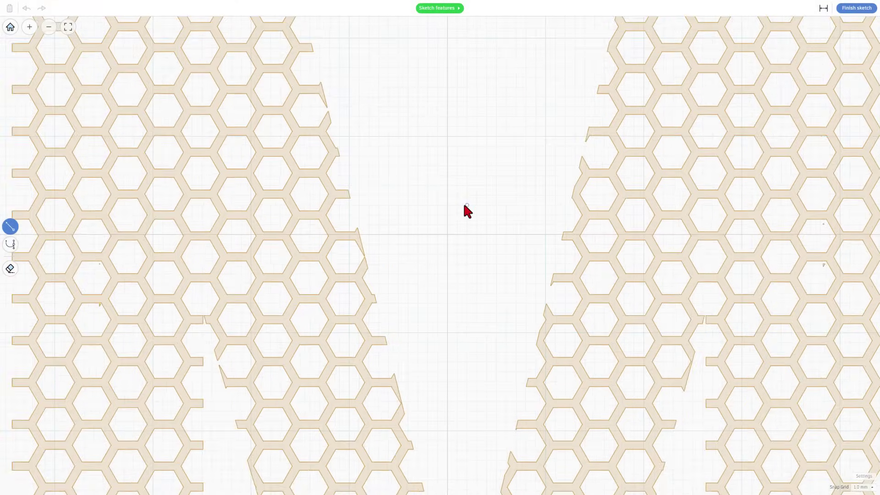
pyautogui.scroll(-2, 464, 205)
pyautogui.scroll(-2, 382, 315)
pyautogui.moveTo(376, 316); pyautogui.dragTo(388, 141, button='middle')
pyautogui.scroll(5, 303, 120)
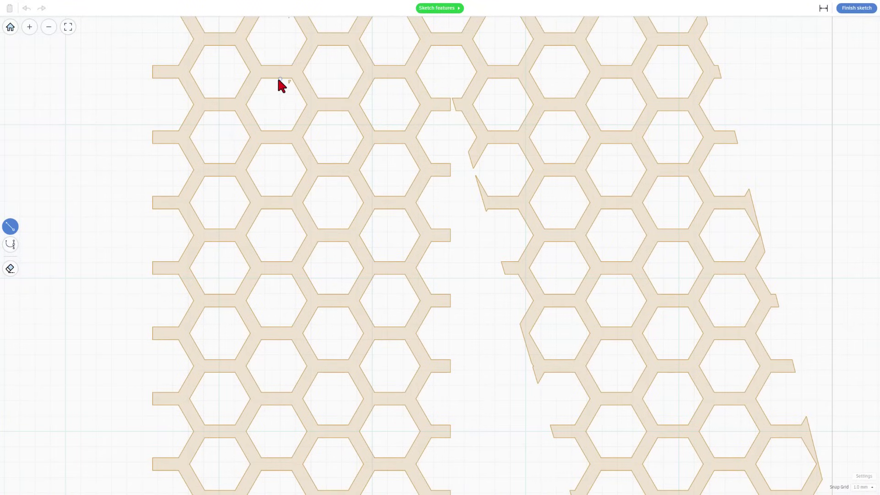
# Outline the stray fragment inside an upper left-leg hexagon with a small closed shape, hiding dimensions and using a 0.1 mm snap grid.
pyautogui.click(280, 94)
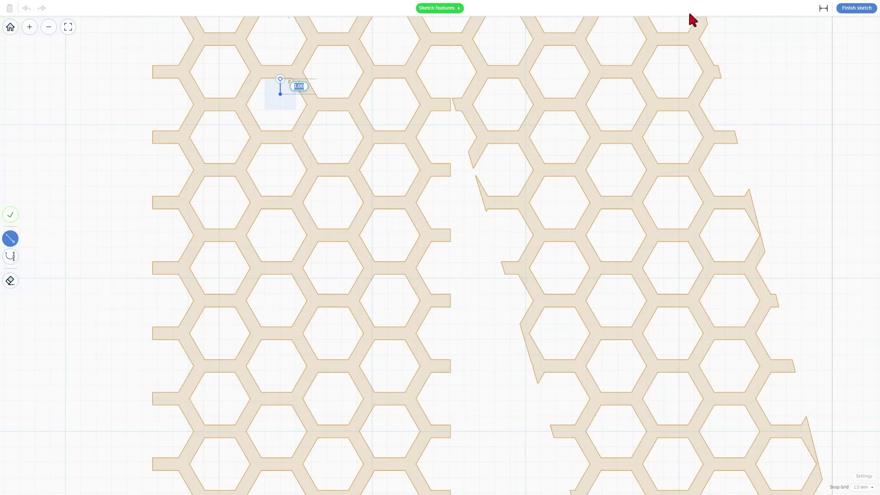
pyautogui.click(822, 10)
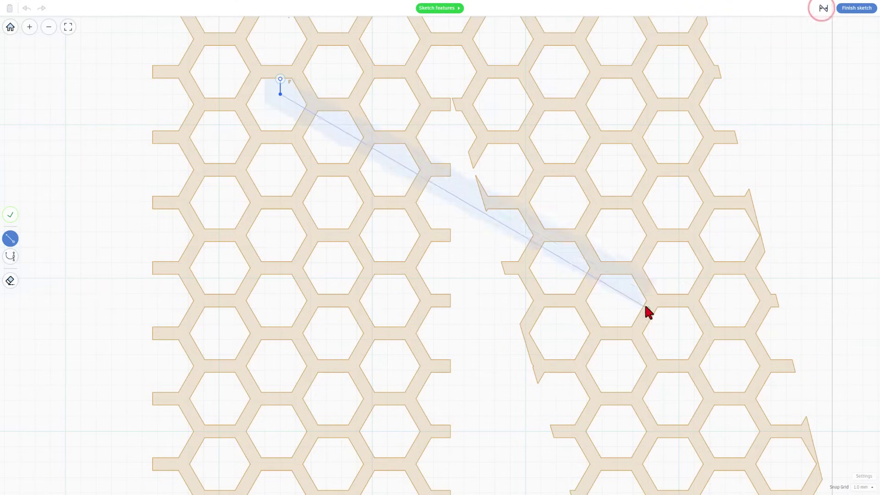
pyautogui.click(861, 488)
pyautogui.click(865, 420)
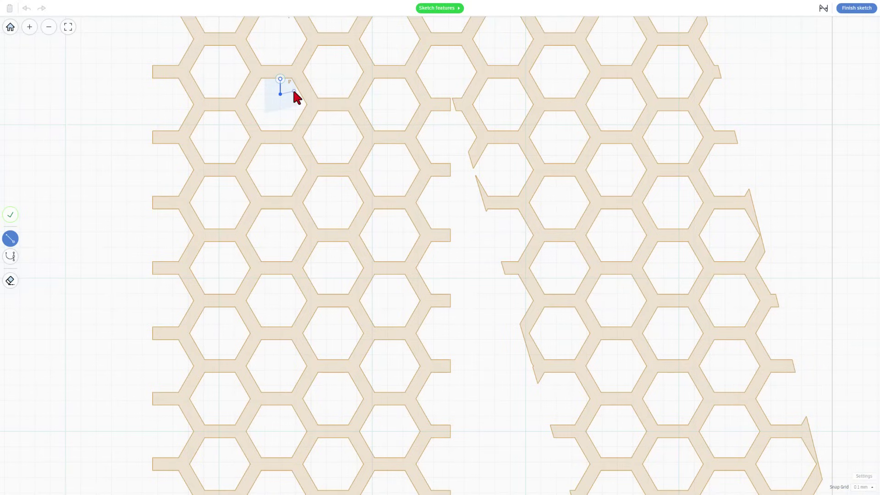
pyautogui.click(293, 88)
pyautogui.scroll(5, 290, 81)
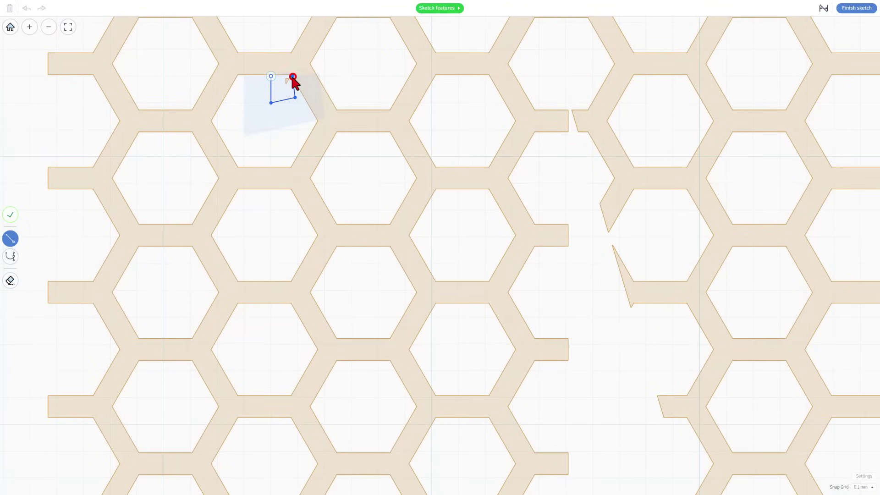
pyautogui.click(293, 75)
pyautogui.click(271, 77)
pyautogui.scroll(-3, 315, 146)
pyautogui.scroll(-4, 313, 152)
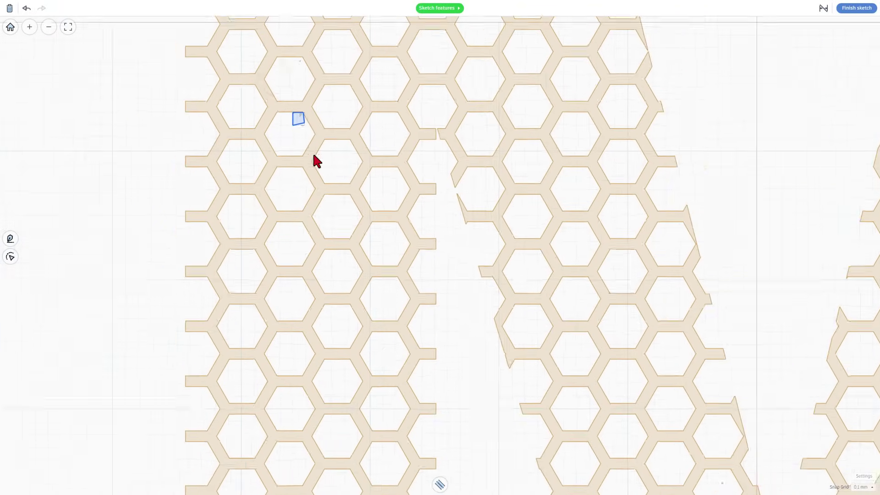
# Outline the stray fragment in the hexagon directly above with another small closed shape.
pyautogui.scroll(4, 291, 89)
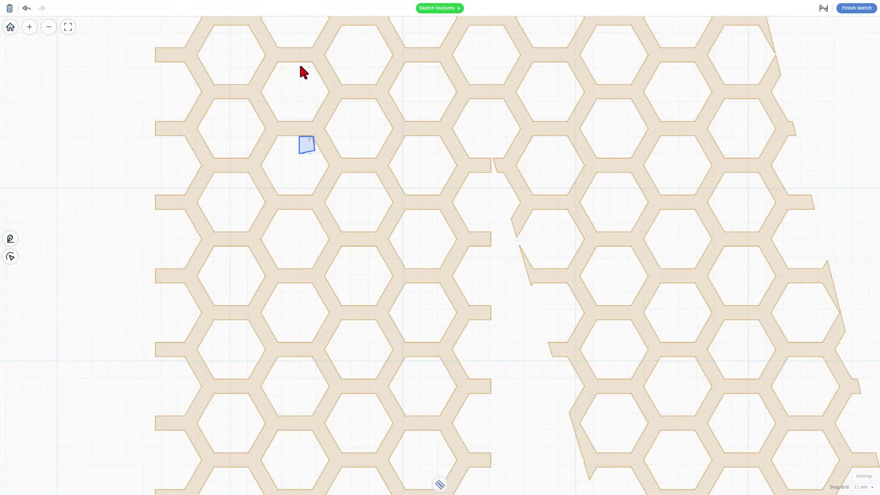
pyautogui.press('p')
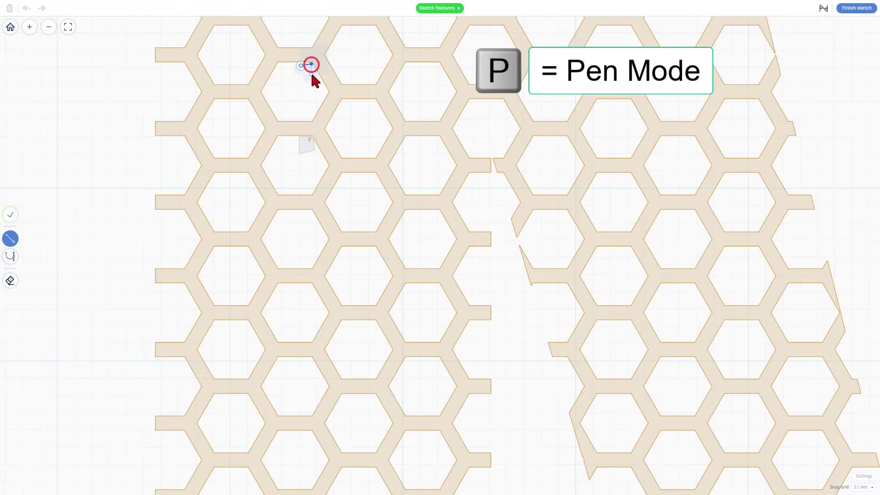
pyautogui.click(302, 67)
pyautogui.scroll(-4, 312, 134)
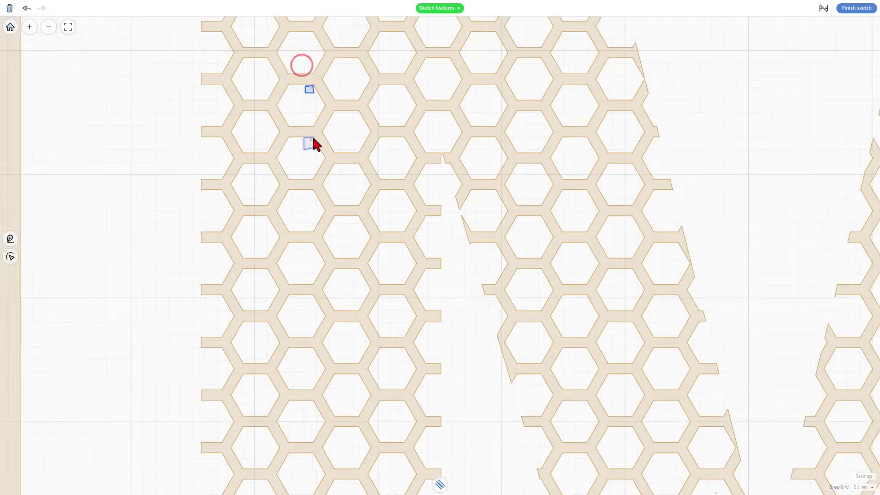
# Outline the two stray fragments on the left diagonal near the M's inner V with small four-sided shapes.
pyautogui.scroll(2, 558, 401)
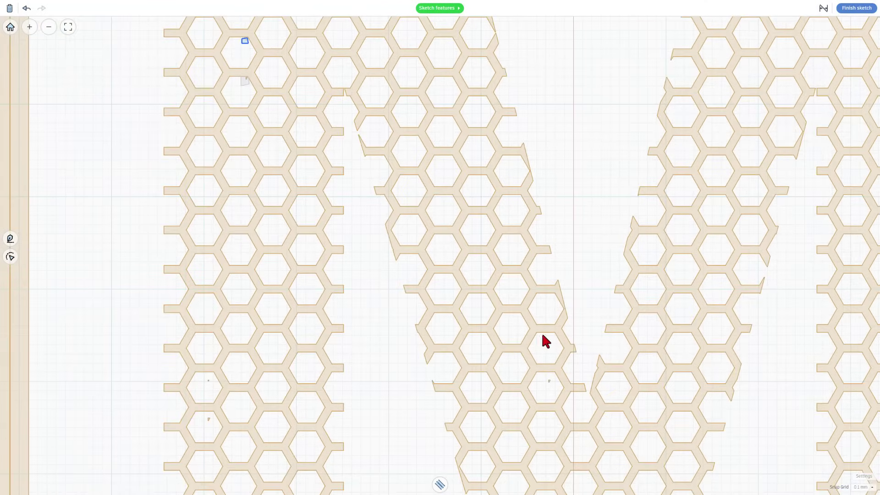
pyautogui.press('p')
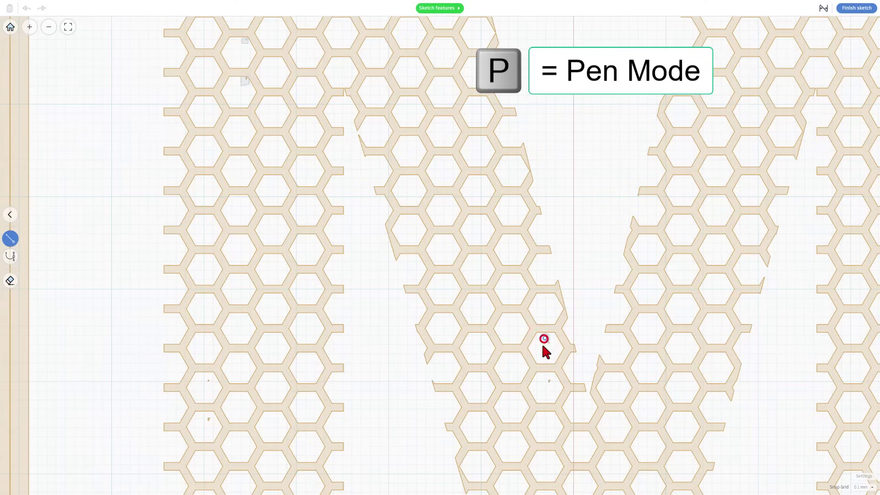
pyautogui.click(544, 347)
pyautogui.click(554, 349)
pyautogui.click(555, 341)
pyautogui.click(544, 338)
pyautogui.press('p')
pyautogui.click(544, 377)
pyautogui.click(544, 386)
pyautogui.click(553, 386)
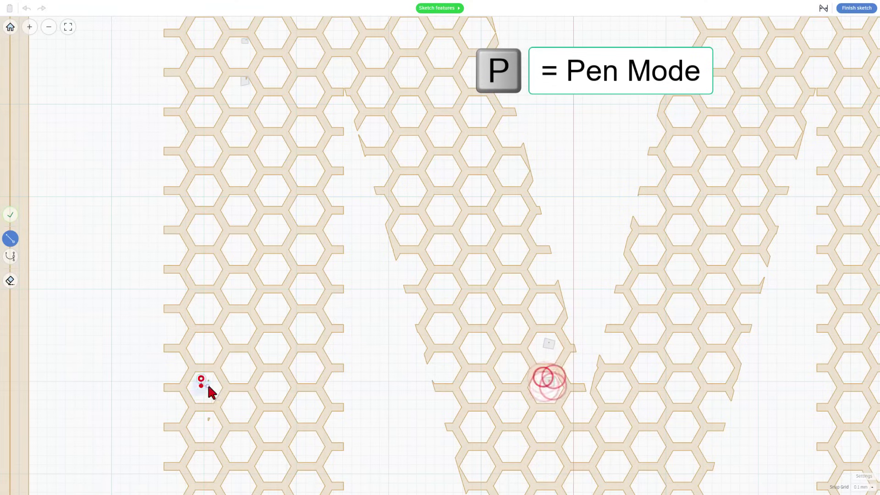
# Outline the two stray fragments in the lower part of the left leg with small four-sided shapes.
pyautogui.click(214, 387)
pyautogui.click(213, 377)
pyautogui.click(201, 378)
pyautogui.press('p')
pyautogui.click(199, 415)
pyautogui.click(206, 428)
pyautogui.click(214, 426)
pyautogui.click(214, 415)
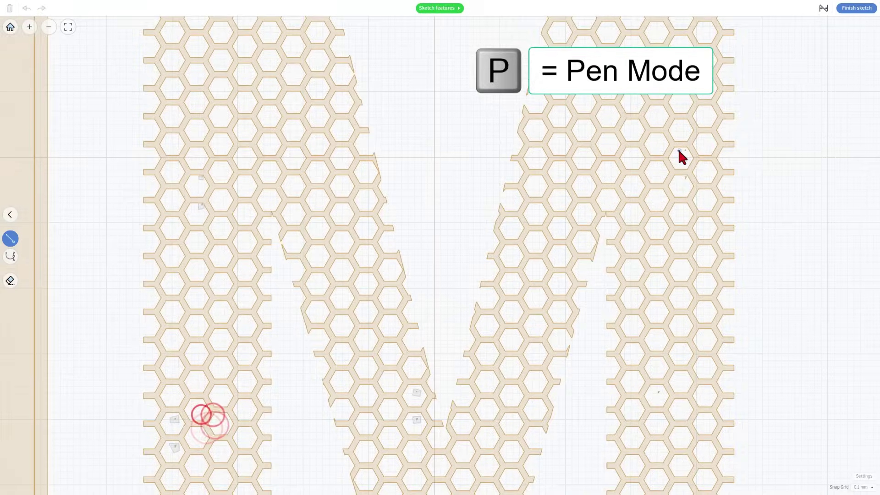
# Outline the two stray fragments in the upper part of the right leg with small closed shapes.
pyautogui.click(680, 151)
pyautogui.scroll(3, 683, 151)
pyautogui.click(691, 151)
pyautogui.click(691, 138)
pyautogui.click(676, 140)
pyautogui.press('p')
pyautogui.click(683, 196)
pyautogui.scroll(2, 687, 194)
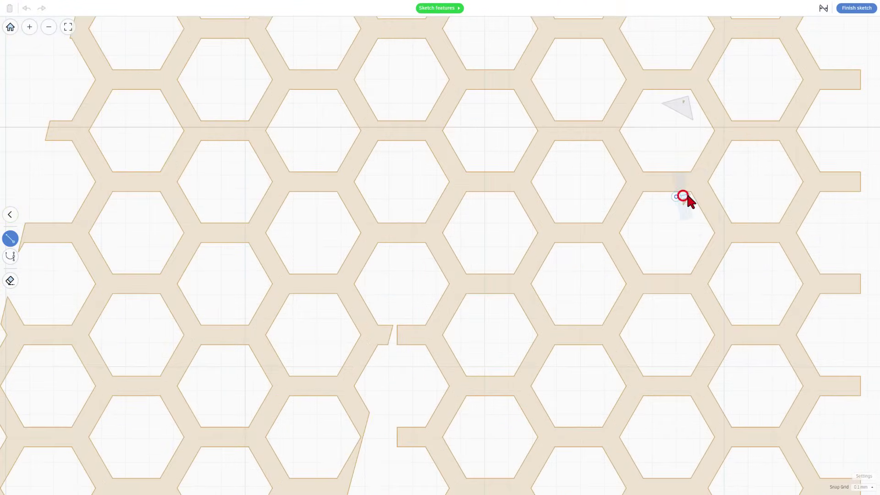
pyautogui.scroll(-5, 687, 197)
# Outline the remaining stray fragment in the lower part of the right leg and finish the sketch.
pyautogui.scroll(3, 573, 426)
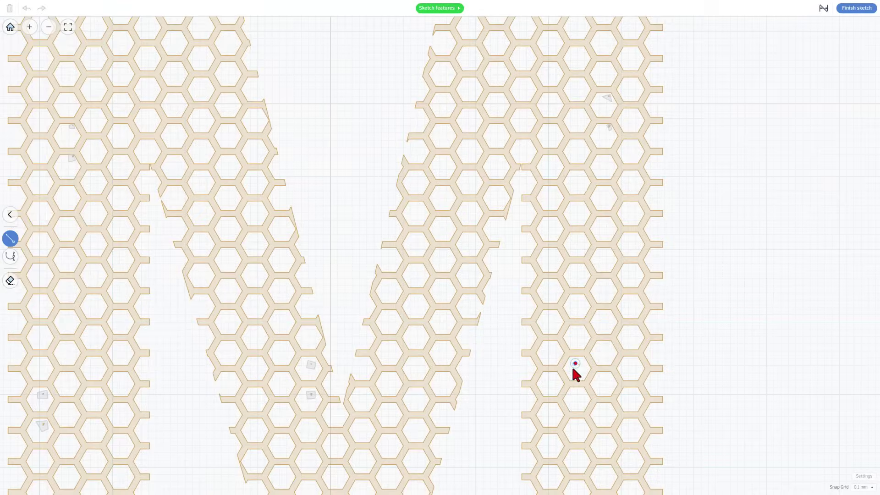
pyautogui.click(575, 363)
pyautogui.scroll(-5, 493, 419)
pyautogui.scroll(4, 477, 242)
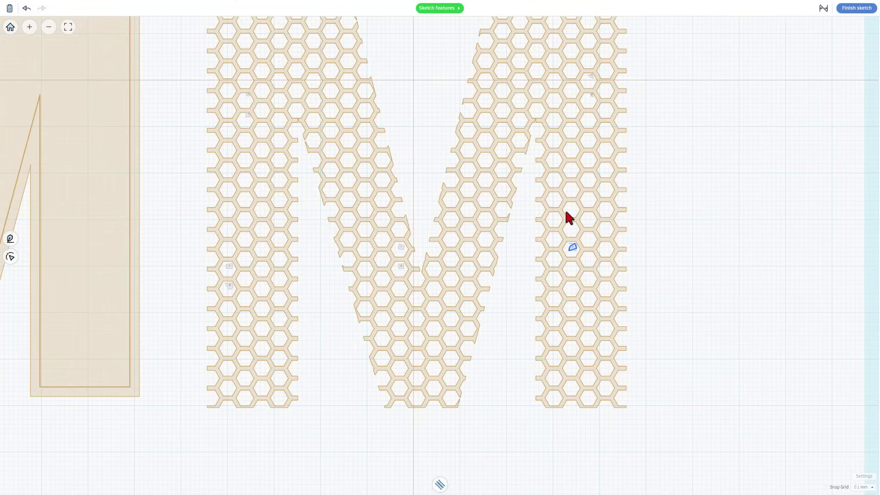
pyautogui.click(860, 8)
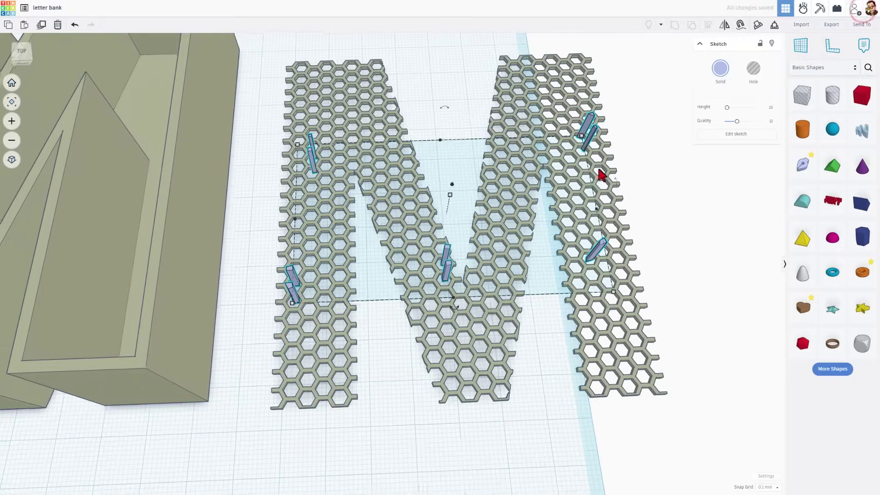
# Turn the sketched shapes into holes and group them with the honeycomb M to remove the stray fragments.
pyautogui.click(753, 69)
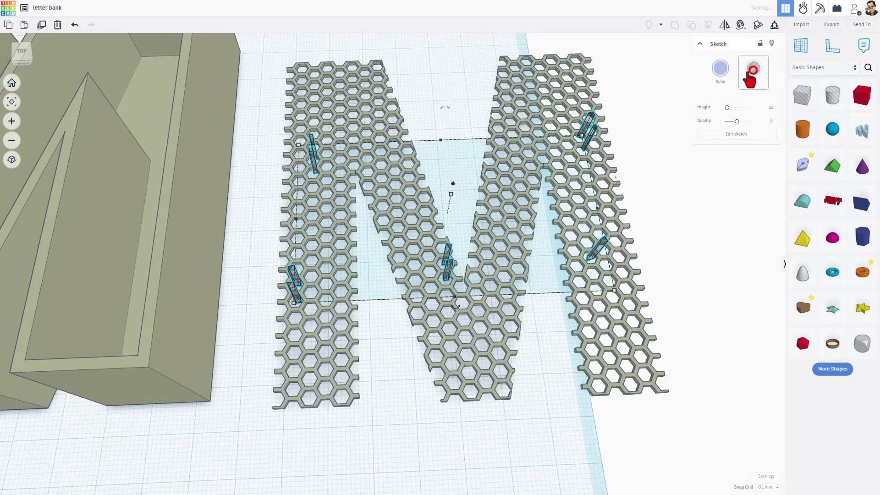
pyautogui.keyDown('shift'); pyautogui.click(509, 208); pyautogui.keyUp('shift')
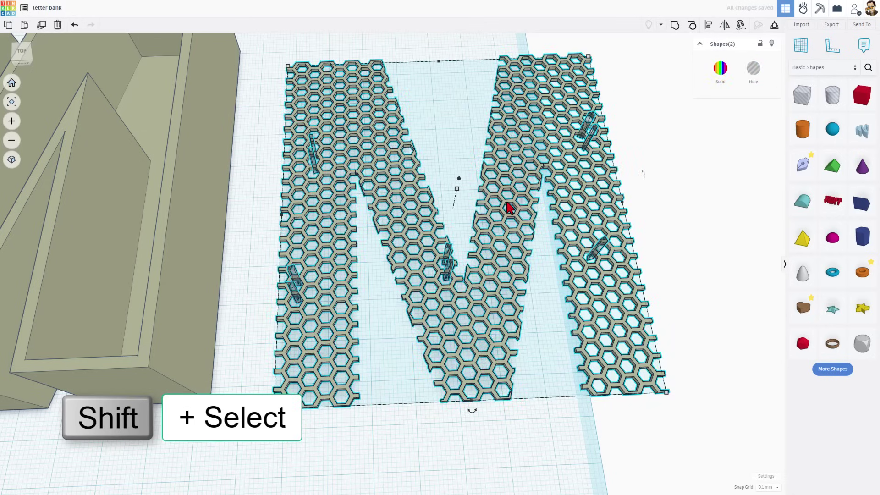
pyautogui.hotkey('ctrl', 'g')
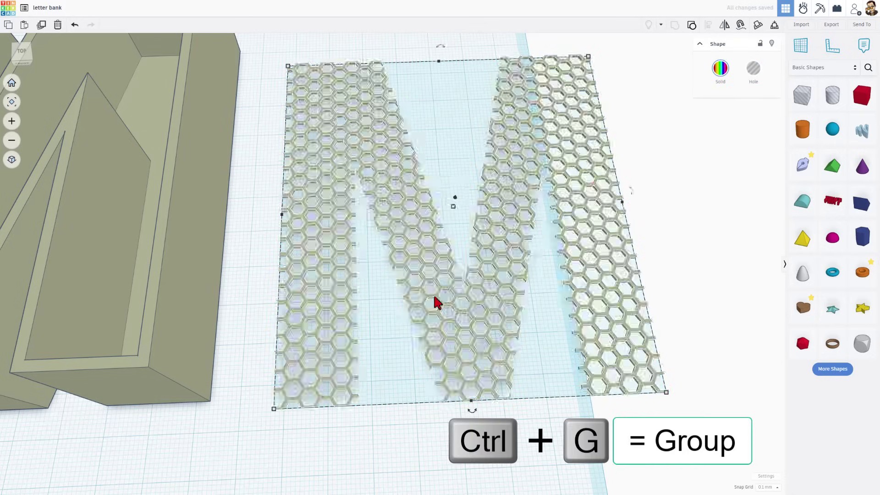
pyautogui.scroll(2, 435, 298)
pyautogui.scroll(-2, 315, 243)
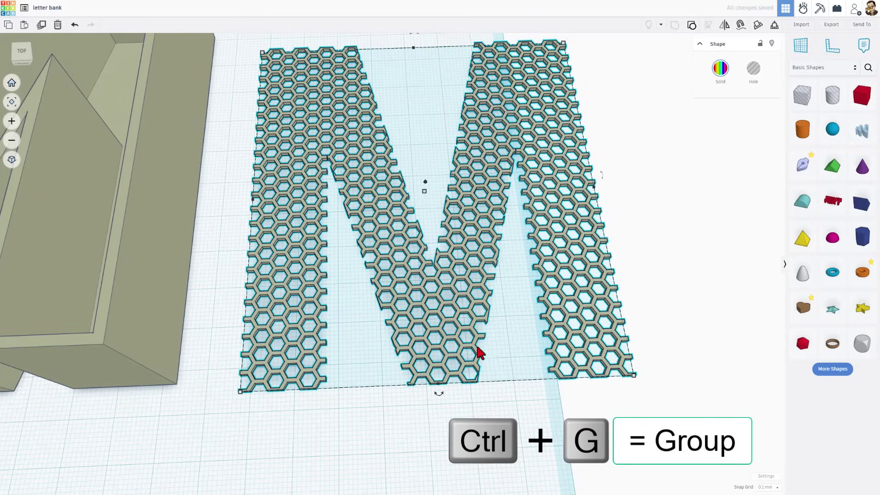
# Duplicate the M-shaped wall outline and align the copy centred over the honeycomb M in width and depth.
pyautogui.scroll(-2, 543, 293)
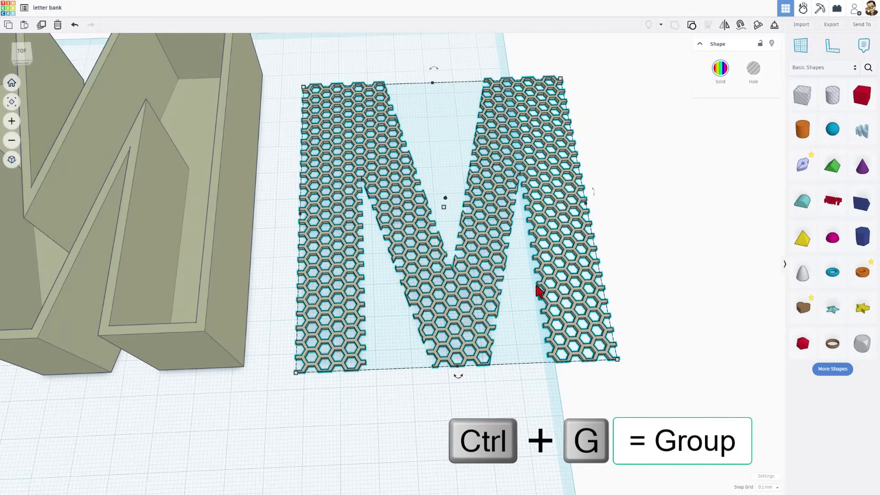
pyautogui.hotkey('ctrl', 'd')
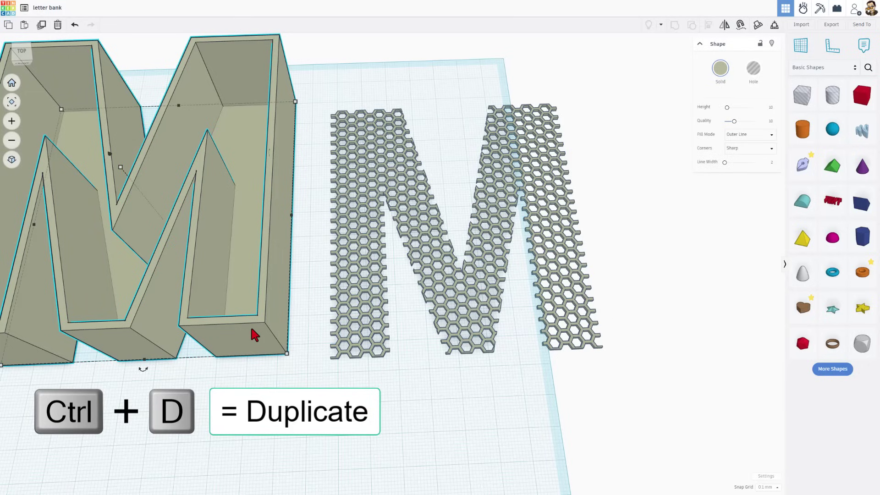
pyautogui.hotkey('ctrl', 'd')
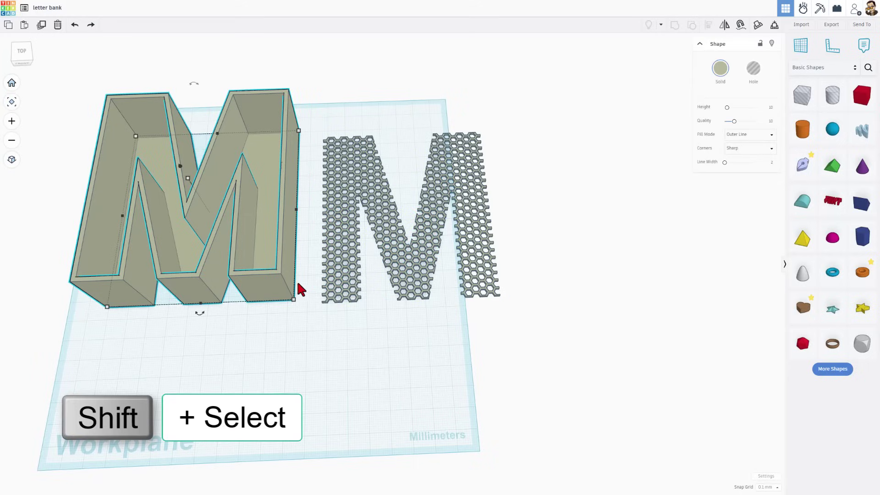
pyautogui.keyDown('shift'); pyautogui.click(417, 300); pyautogui.keyUp('shift')
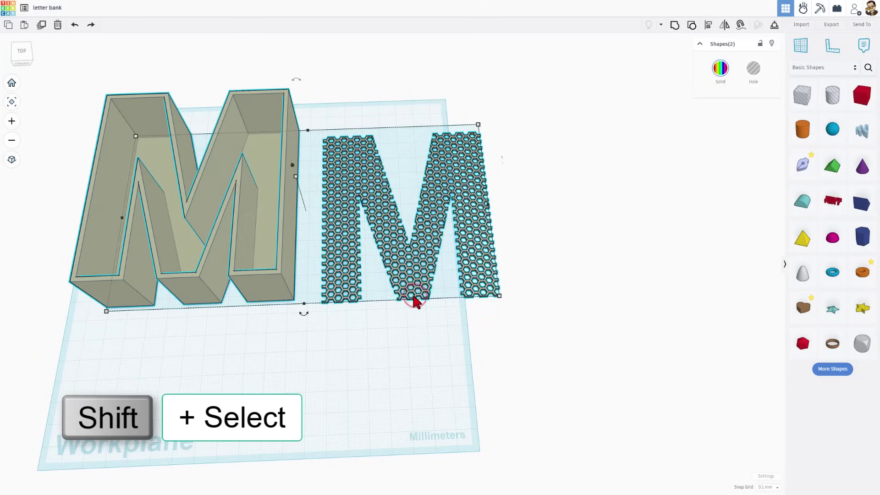
pyautogui.press('l')
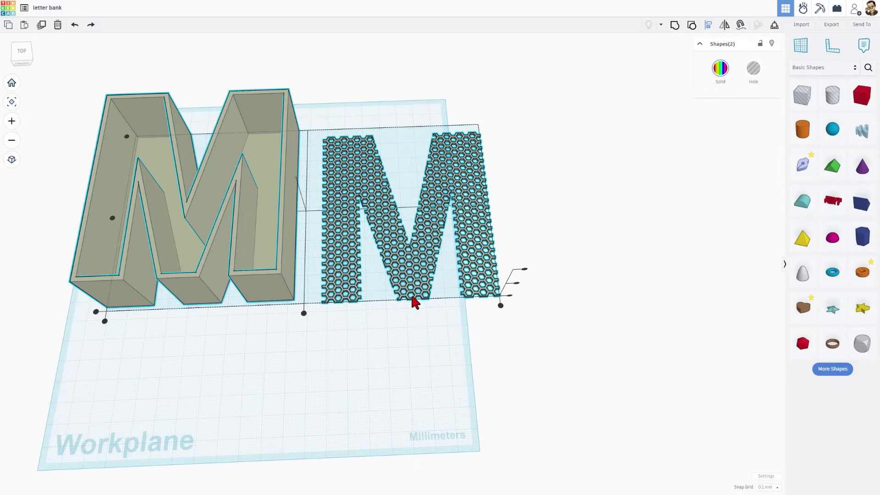
pyautogui.scroll(3, 415, 303)
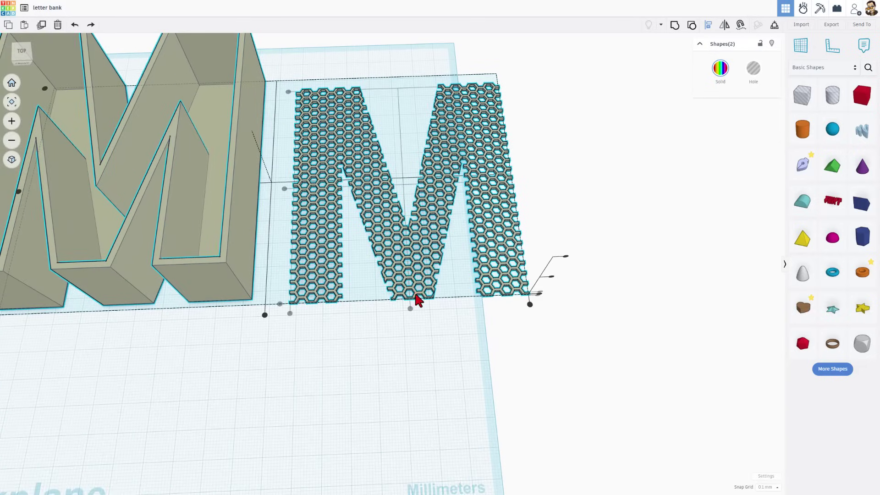
pyautogui.click(410, 309)
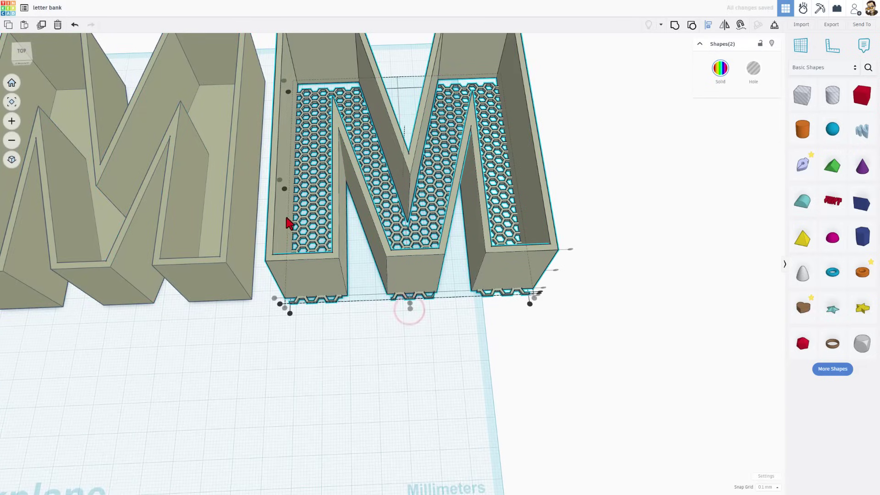
pyautogui.click(283, 190)
pyautogui.click(326, 300)
pyautogui.click(393, 271)
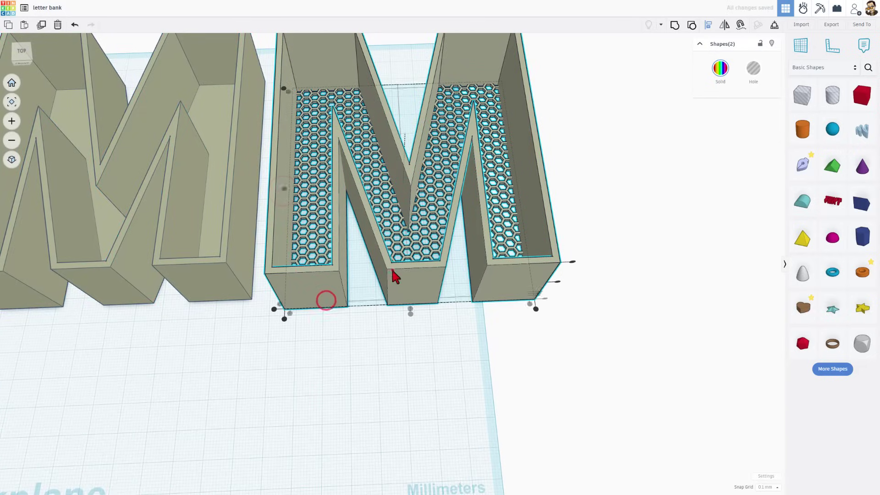
# Reduce the height of the duplicated M outline to make a thin frame around the honeycomb.
pyautogui.moveTo(393, 307); pyautogui.dragTo(398, 258, button='right')
pyautogui.click(403, 263)
pyautogui.click(413, 229)
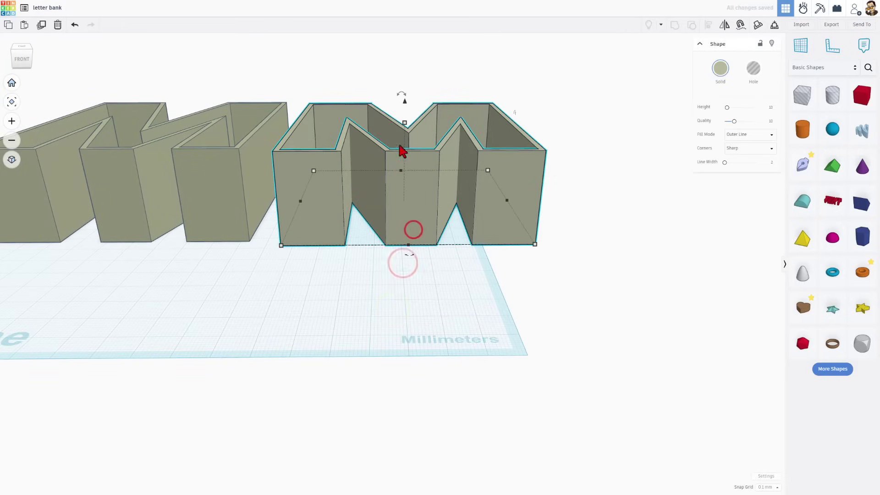
pyautogui.click(405, 124)
pyautogui.click(437, 163)
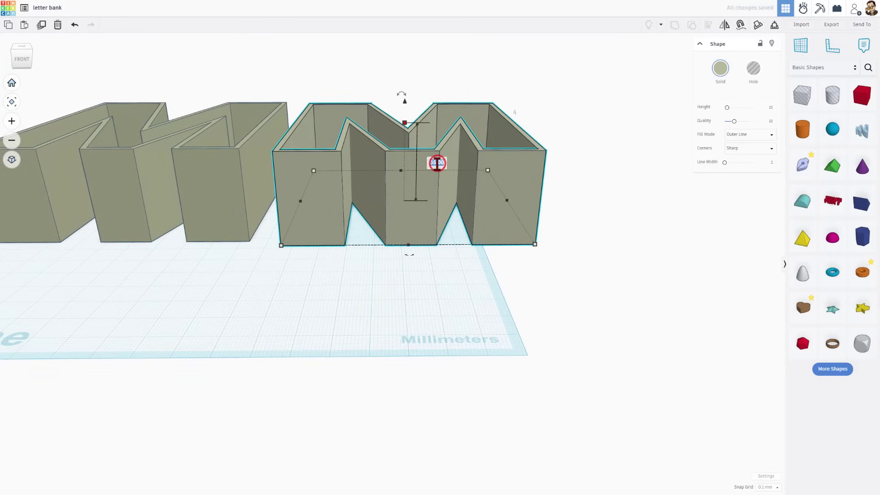
pyautogui.press('Return')
pyautogui.moveTo(449, 213); pyautogui.dragTo(358, 304, button='right')
pyautogui.scroll(-1, 358, 304)
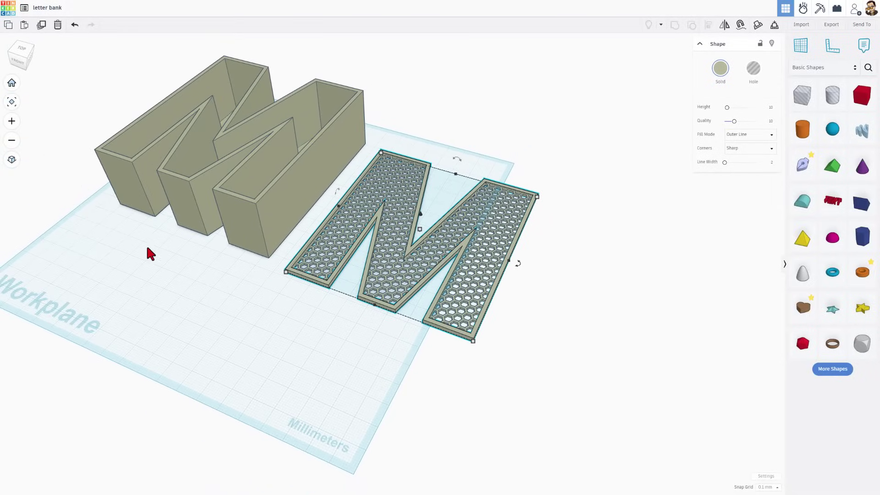
# Rotate the two-part M body 90° upright and drop it onto the workplane.
pyautogui.moveTo(170, 206); pyautogui.dragTo(181, 207)
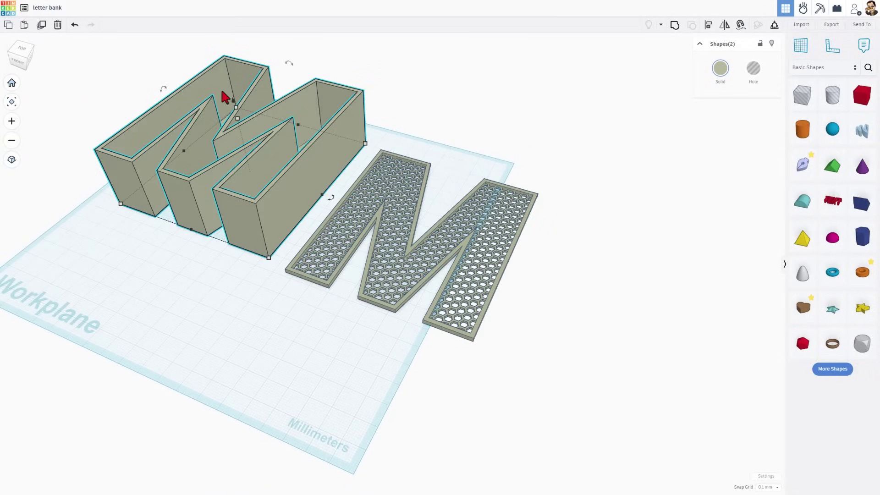
pyautogui.press('d')
pyautogui.moveTo(161, 95); pyautogui.dragTo(160, 150)
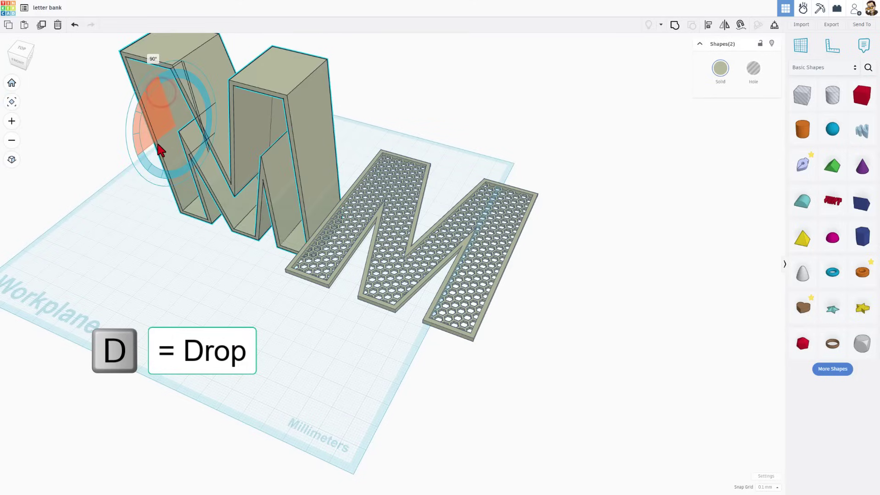
pyautogui.press('d')
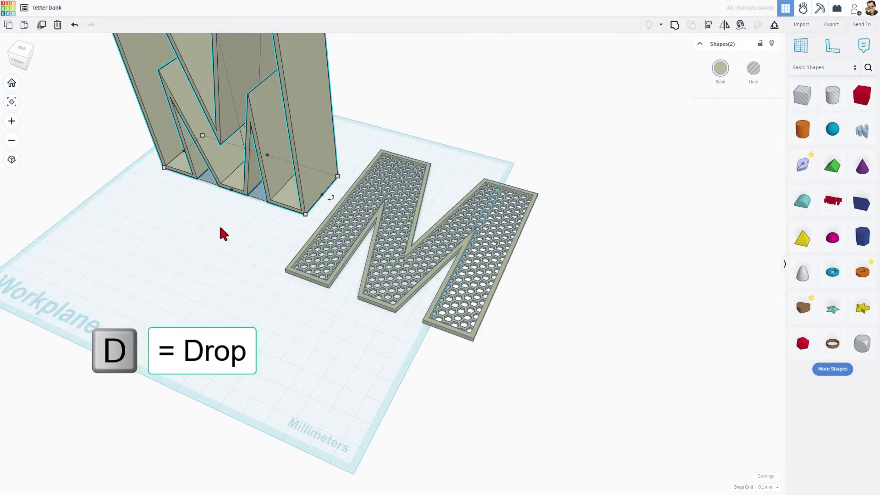
# Group the thin frame with the honeycomb M and stand the panel upright on the workplane, rotated 90°.
pyautogui.moveTo(319, 296); pyautogui.dragTo(373, 300)
pyautogui.hotkey('ctrl', 'g')
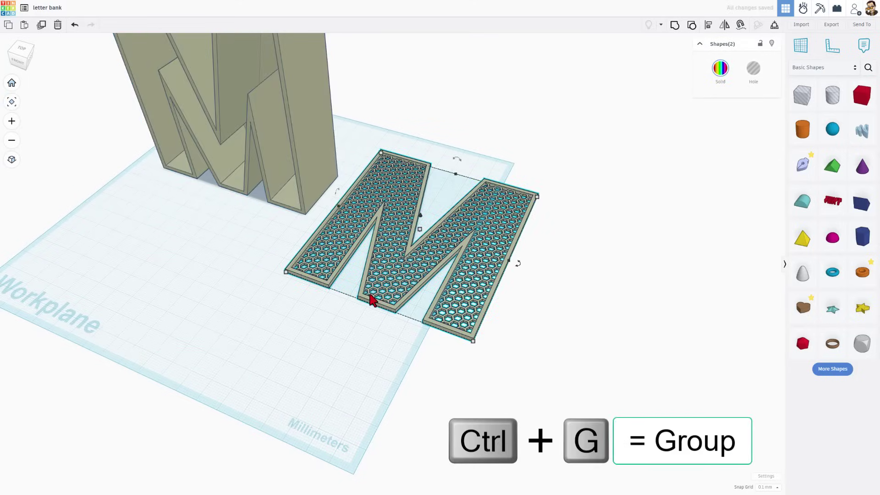
pyautogui.moveTo(335, 270); pyautogui.dragTo(172, 199, button='right')
pyautogui.moveTo(402, 196); pyautogui.dragTo(381, 207)
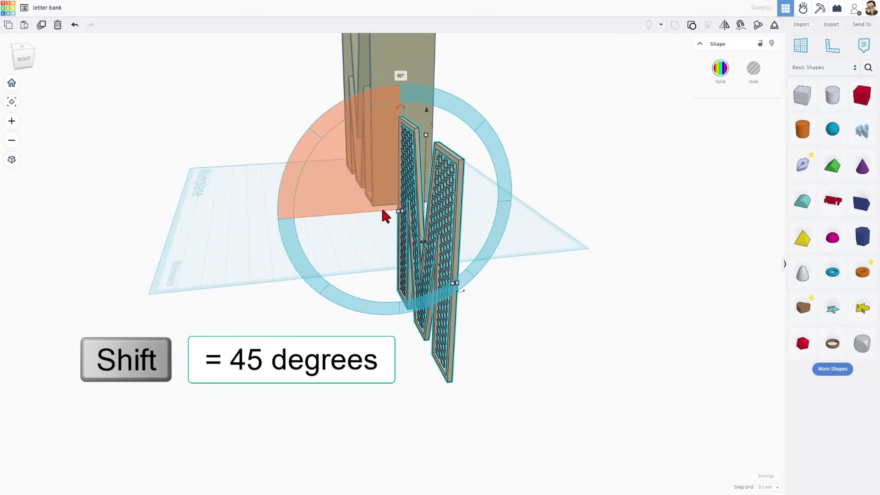
pyautogui.moveTo(184, 251); pyautogui.dragTo(404, 257, button='right')
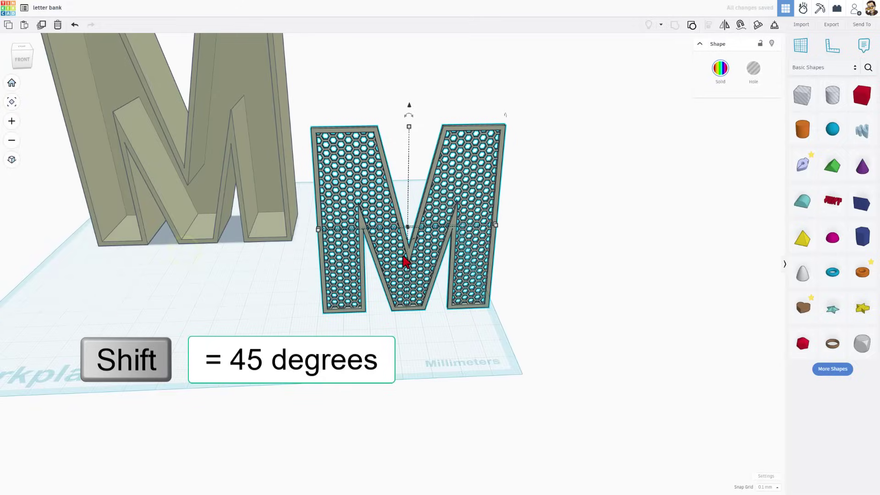
pyautogui.press('d')
pyautogui.scroll(-2, 422, 276)
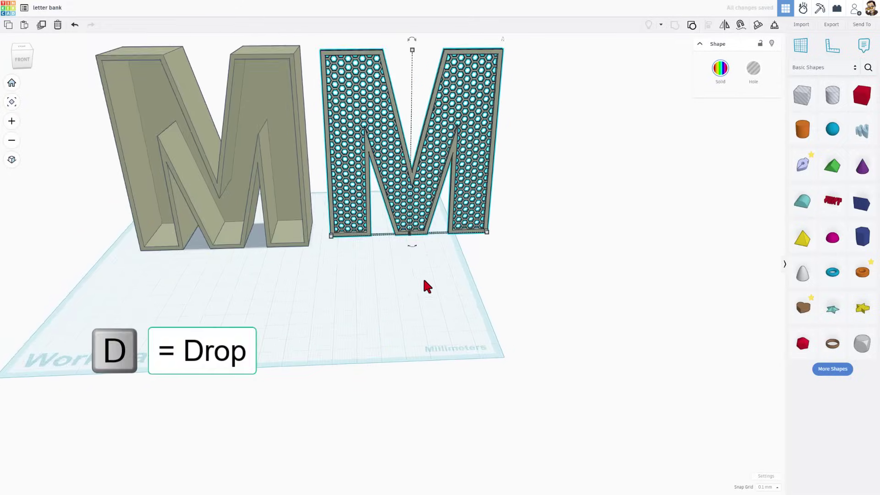
# Align the honeycomb panel with the M body, centring it on the body's width.
pyautogui.moveTo(405, 250); pyautogui.dragTo(408, 230, button='right')
pyautogui.moveTo(58, 179); pyautogui.dragTo(473, 292)
pyautogui.press('l')
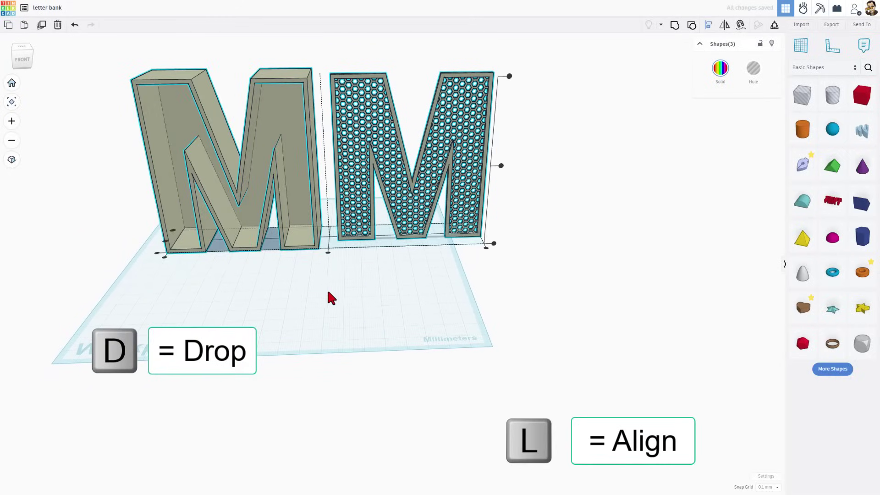
pyautogui.moveTo(326, 293); pyautogui.dragTo(287, 243, button='right')
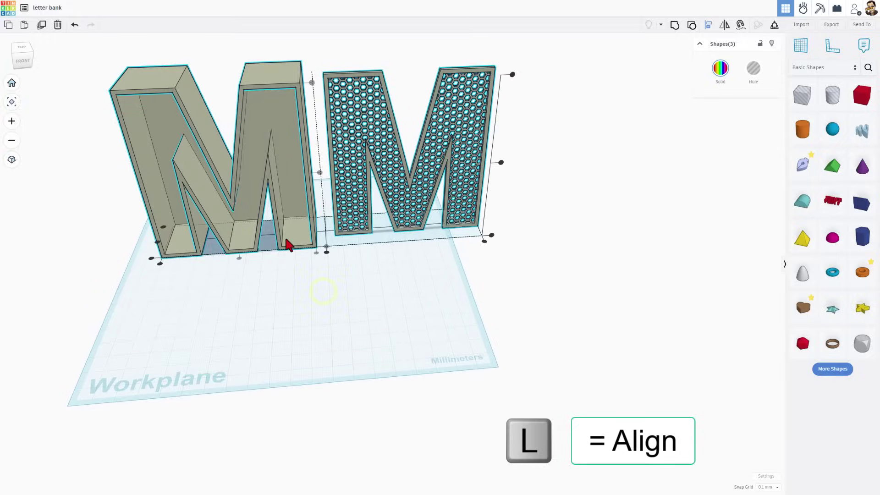
pyautogui.click(239, 259)
pyautogui.click(274, 264)
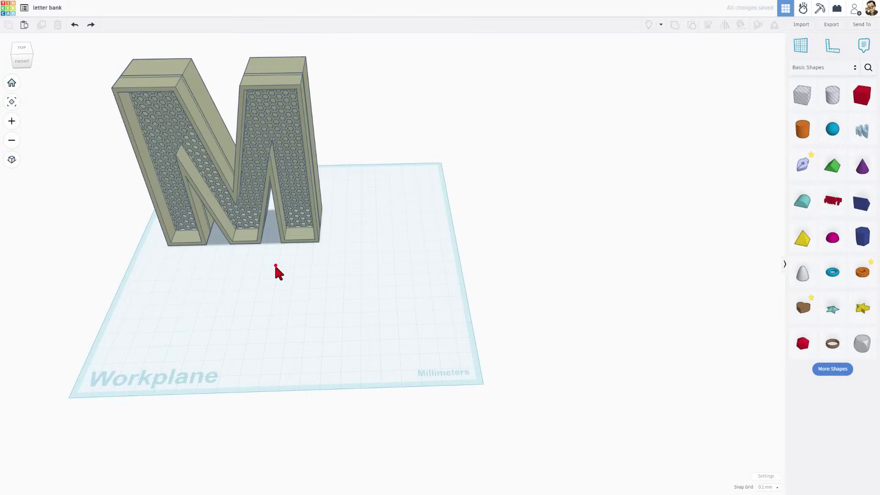
# Align the honeycomb panel to the front edge of the M body.
pyautogui.click(308, 230)
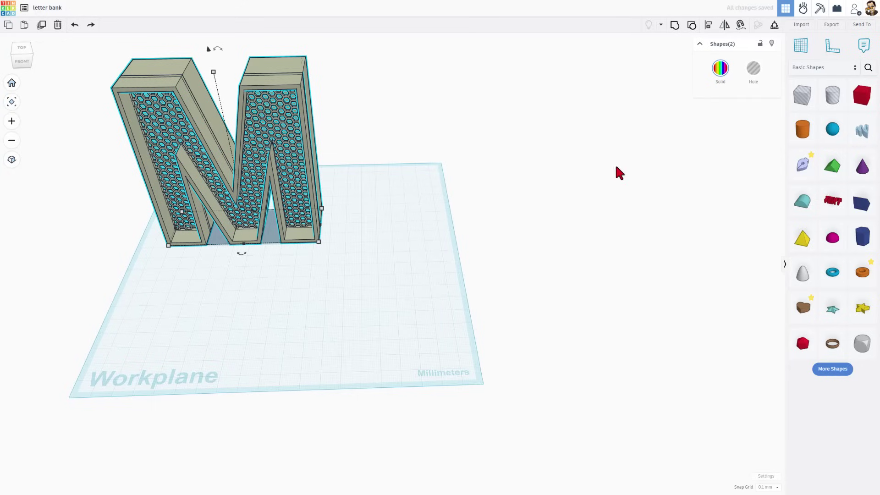
pyautogui.press('l')
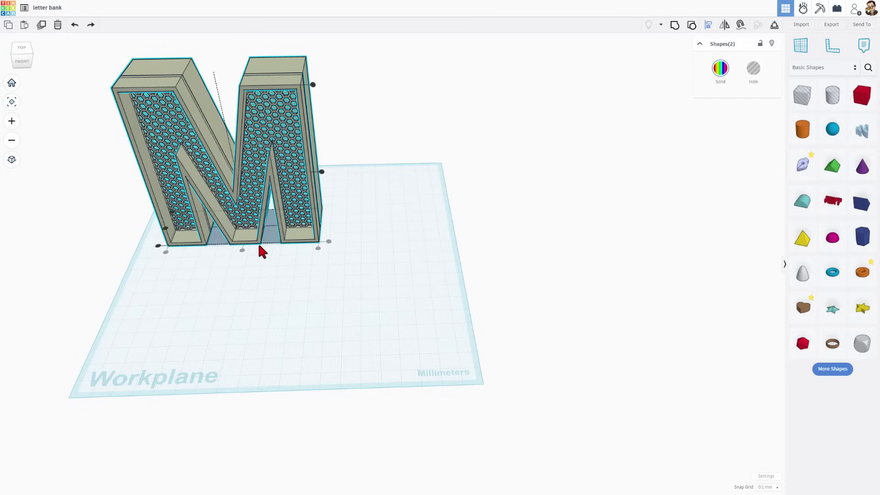
pyautogui.click(157, 245)
pyautogui.moveTo(230, 282); pyautogui.dragTo(295, 261, button='right')
pyautogui.moveTo(335, 287); pyautogui.dragTo(487, 225, button='right')
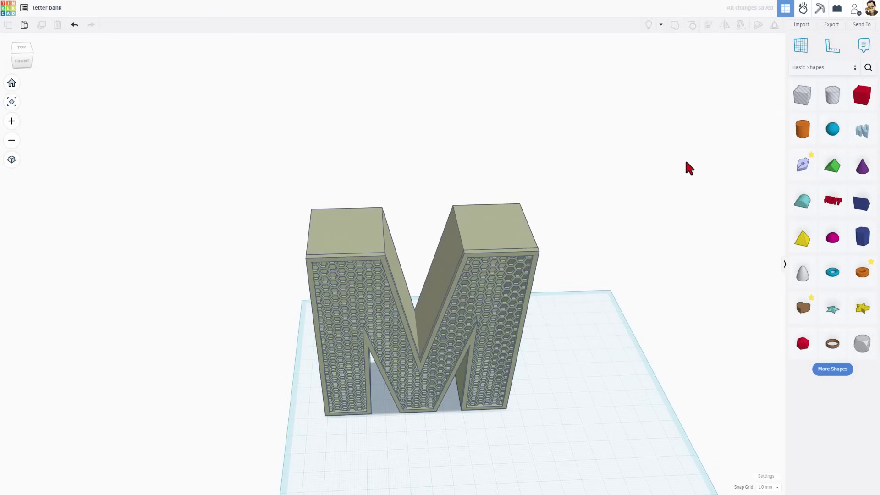
# Place a hole box on the top face of the M's right leg and set its length and width to 26 mm.
pyautogui.moveTo(801, 102); pyautogui.dragTo(500, 263)
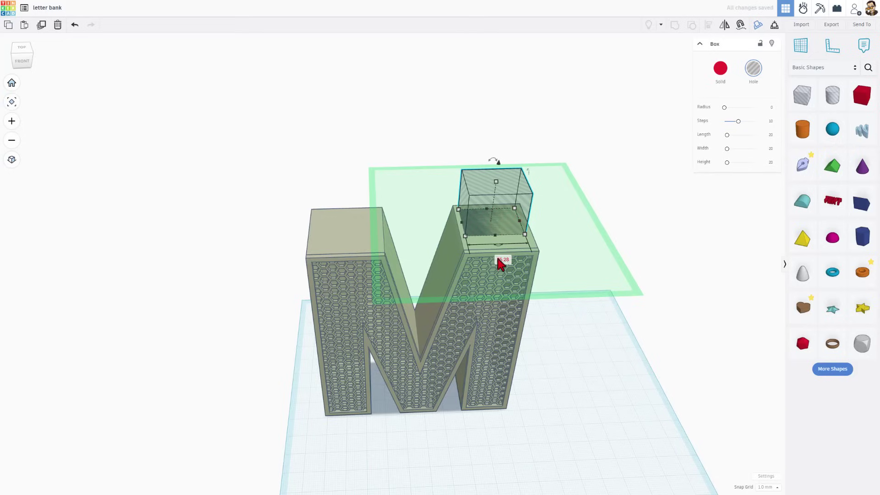
pyautogui.write('6')
pyautogui.press('Return')
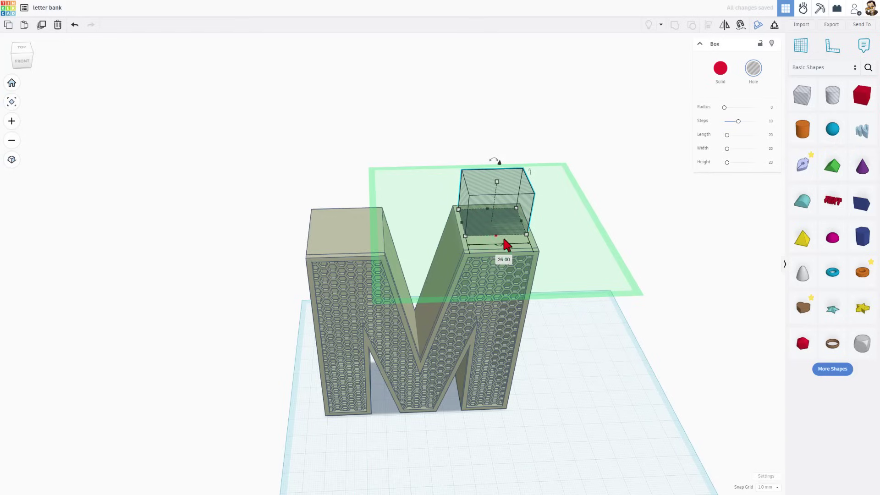
pyautogui.click(525, 233)
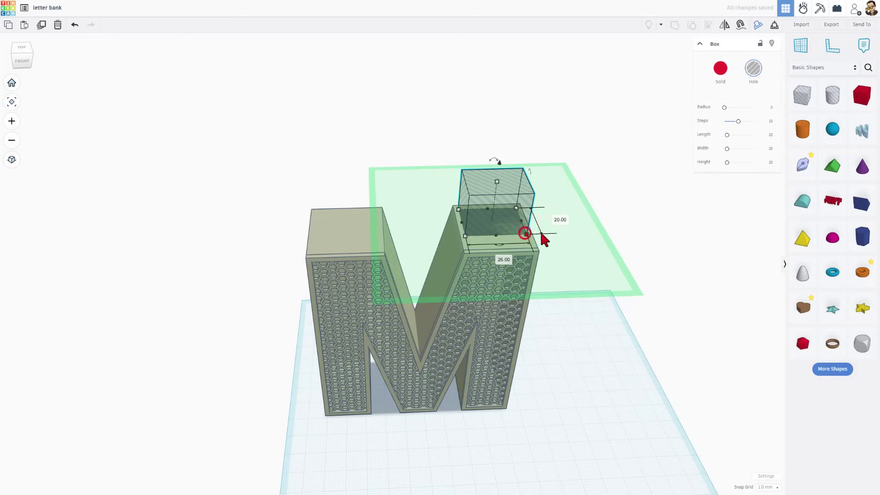
pyautogui.click(564, 219)
pyautogui.write('26')
pyautogui.press('Return')
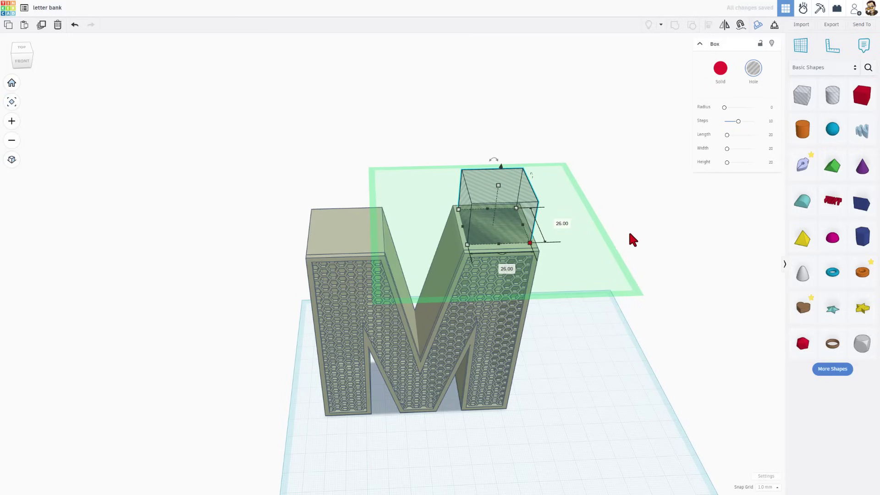
# Centre the hole box on the M body's front-to-back depth.
pyautogui.hotkey('ctrl', 'a')
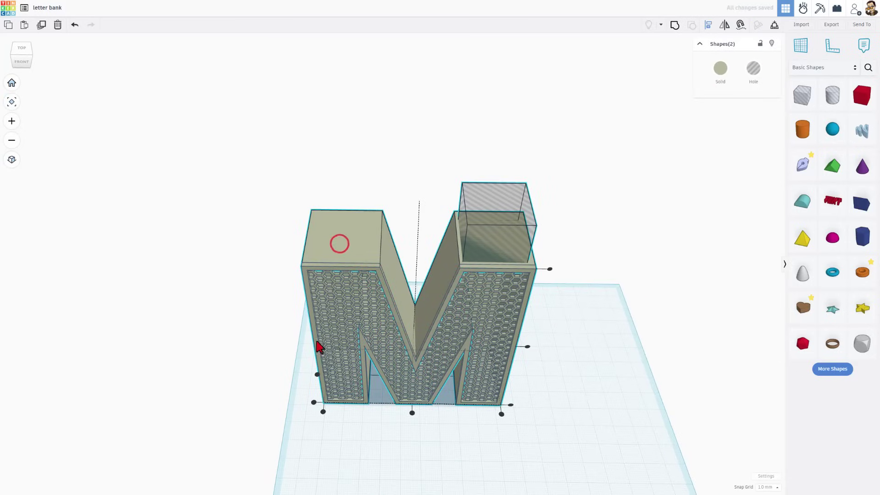
pyautogui.click(317, 376)
pyautogui.click(551, 346)
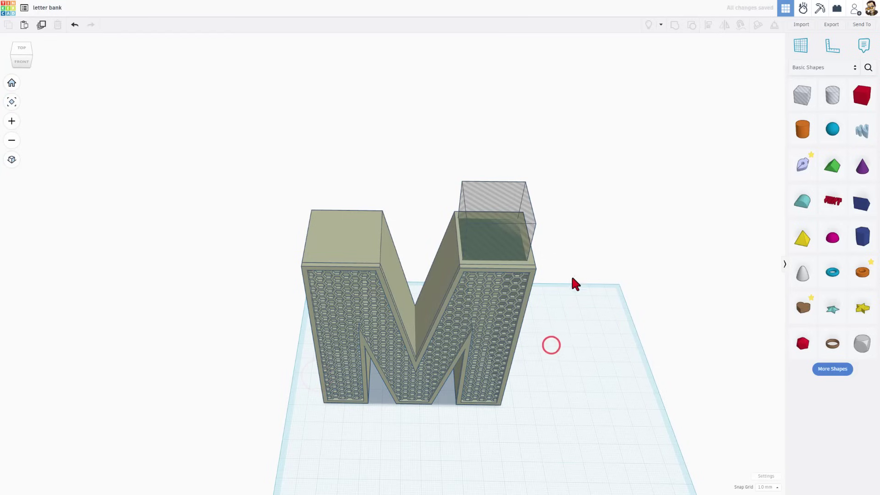
# Set the snap grid to 1.0 mm and nudge the hole box down into the right leg and slightly to the right.
pyautogui.click(511, 251)
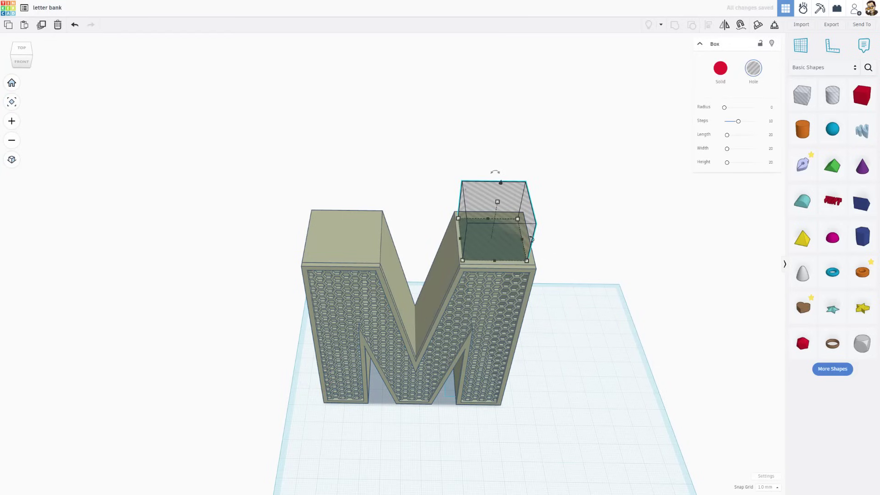
pyautogui.click(759, 488)
pyautogui.click(775, 443)
pyautogui.click(524, 247)
pyautogui.hotkey('ctrl', 'Down')
pyautogui.hotkey('ctrl', 'Down')
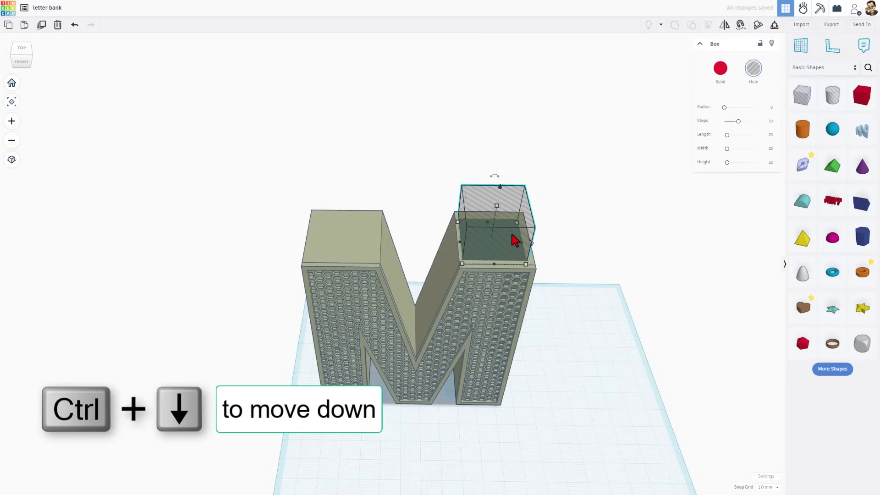
pyautogui.click(572, 241)
pyautogui.click(509, 243)
pyautogui.press('Right')
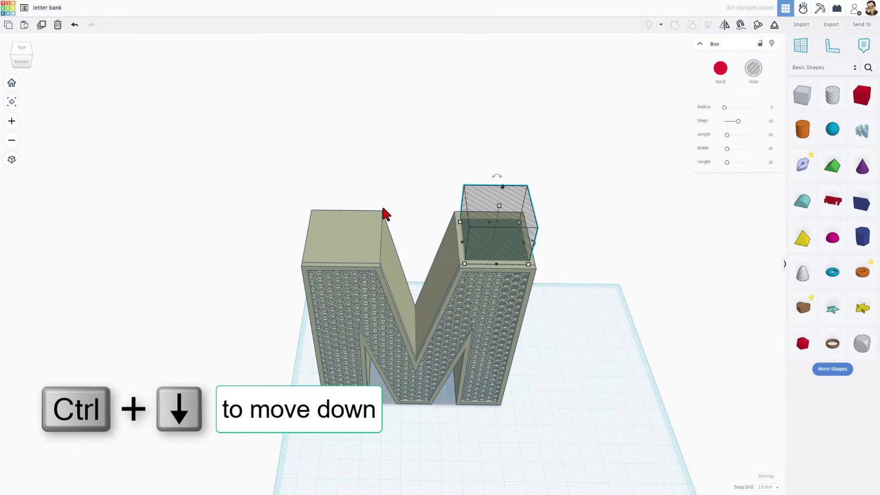
# Duplicate the hole box and move the copy across to the M's left leg, centred on its top face.
pyautogui.hotkey('ctrl', 'd')
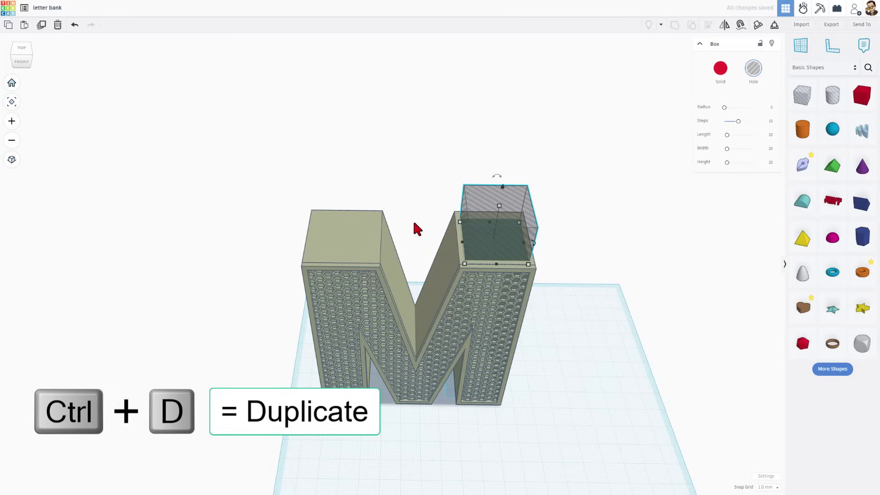
pyautogui.press('Left')
pyautogui.press('Left')
pyautogui.press('Left')
pyautogui.press('Left')
pyautogui.press('Left')
pyautogui.press('Left')
pyautogui.press('Left')
pyautogui.press('Left')
pyautogui.press('Left')
pyautogui.press('Left')
pyautogui.press('Left')
pyautogui.press('Left')
pyautogui.press('Left')
pyautogui.press('Left')
pyautogui.press('Left')
pyautogui.press('Left')
pyautogui.press('Left')
pyautogui.press('Left')
pyautogui.press('Left')
pyautogui.press('Left')
pyautogui.hotkey('shift', 'Left')
pyautogui.hotkey('shift', 'Left')
pyautogui.hotkey('shift', 'Left')
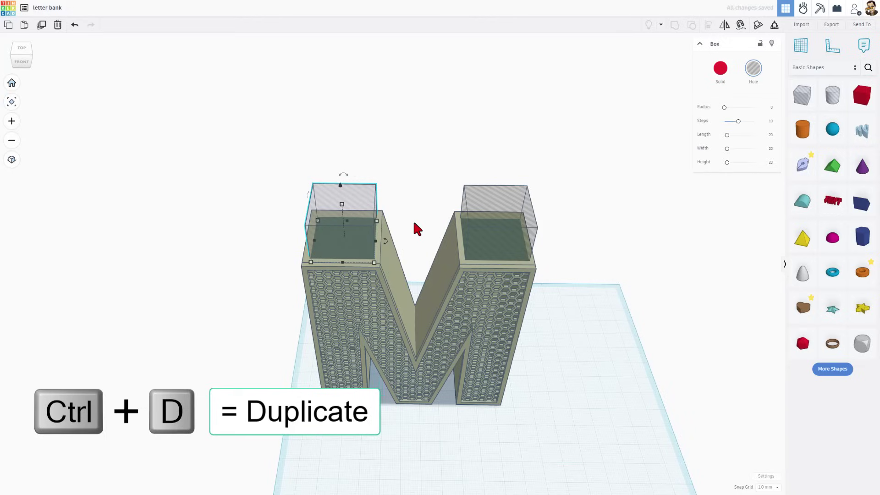
pyautogui.press('Left')
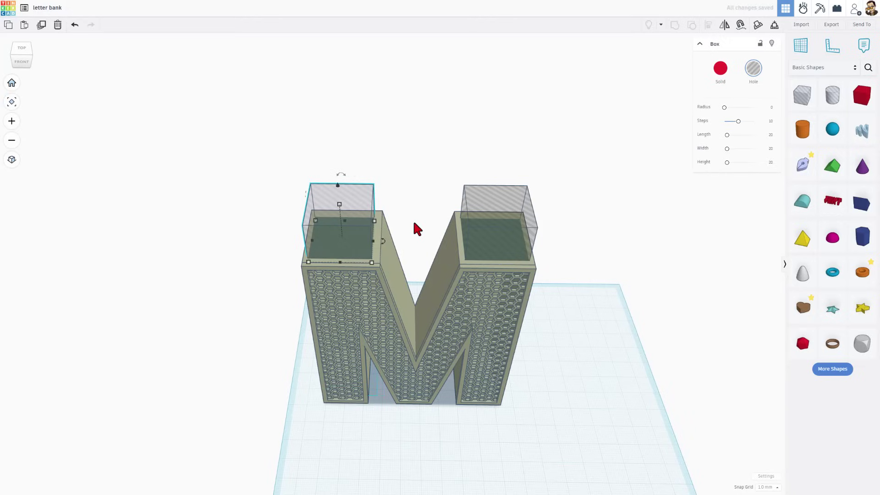
pyautogui.press('Right')
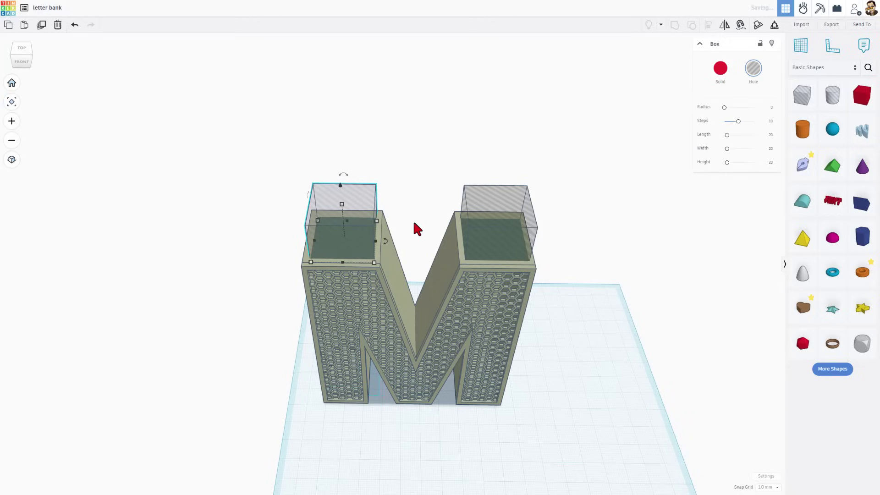
# Group the M body with both hole boxes to cut openings in the tops of the two legs.
pyautogui.click(198, 251)
pyautogui.moveTo(167, 264); pyautogui.dragTo(398, 180, button='right')
pyautogui.moveTo(427, 314); pyautogui.dragTo(428, 313)
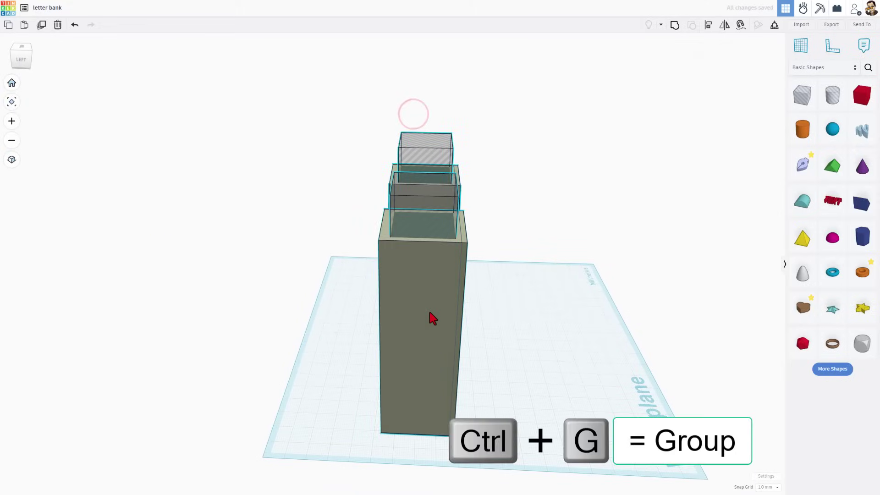
pyautogui.hotkey('ctrl', 'g')
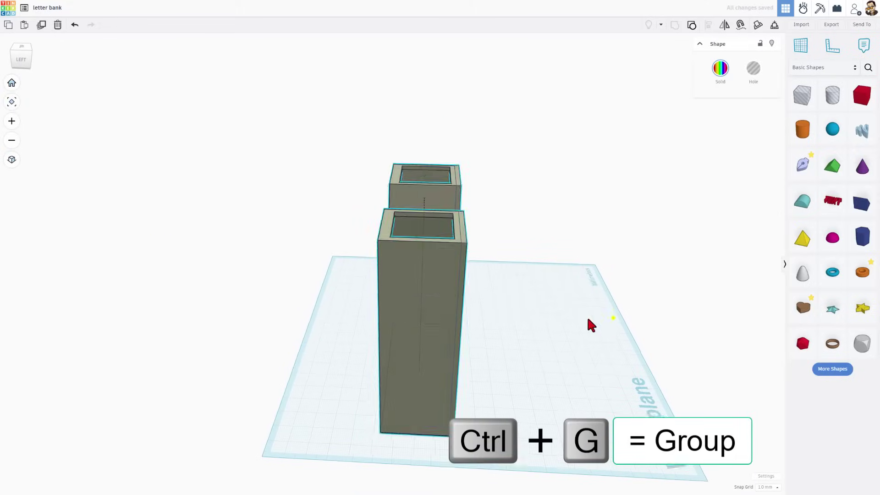
# Ungroup the yellow front panel into frame and honeycomb, and colour the frame dark blue.
pyautogui.moveTo(610, 316)
pyautogui.mouseDown(button='right')
pyautogui.moveTo(420, 315)
pyautogui.moveTo(399, 306)
pyautogui.moveTo(383, 271)
pyautogui.moveTo(442, 270)
pyautogui.moveTo(372, 281)
pyautogui.moveTo(595, 313)
pyautogui.mouseUp(button='right')
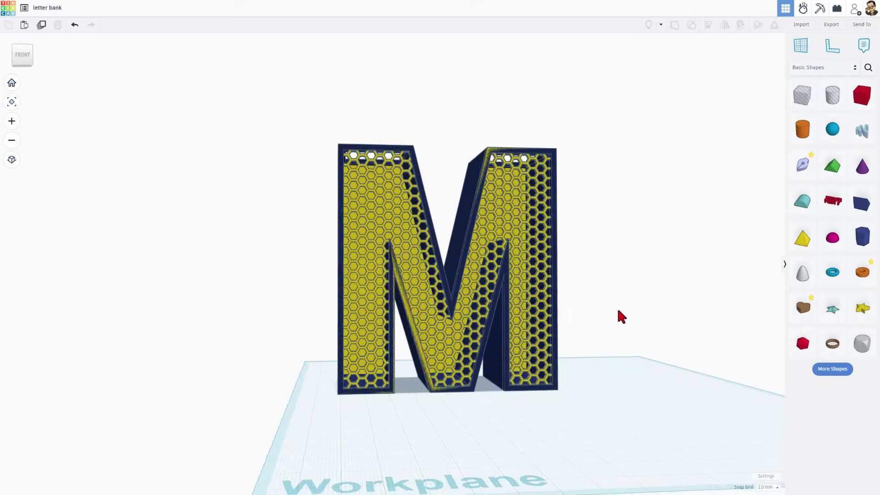
pyautogui.moveTo(619, 311); pyautogui.dragTo(498, 194, button='right')
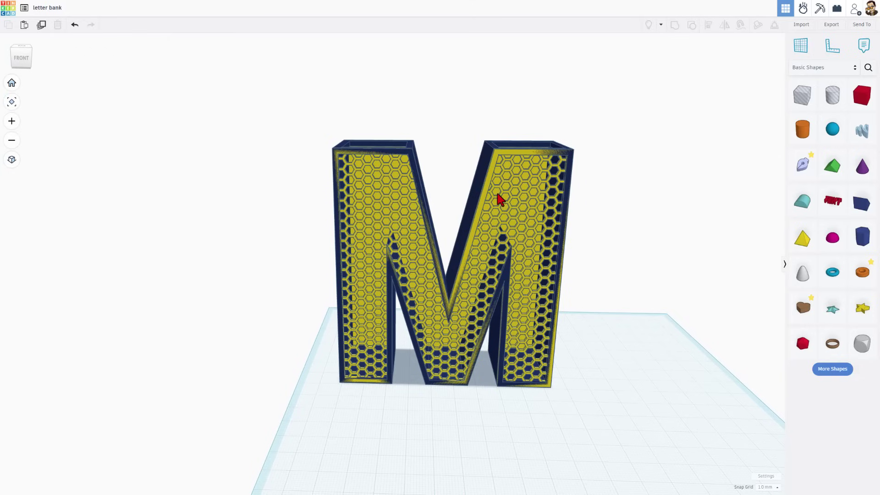
pyautogui.click(484, 195)
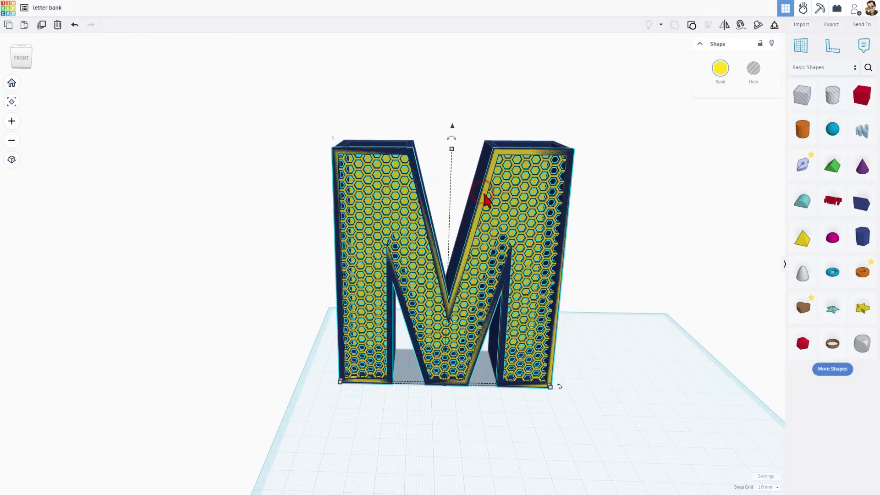
pyautogui.click(691, 26)
pyautogui.click(637, 215)
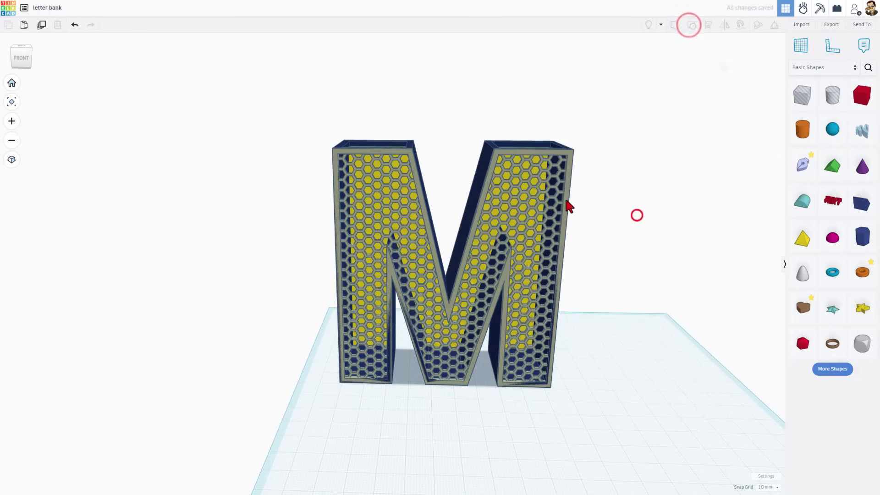
pyautogui.click(606, 217)
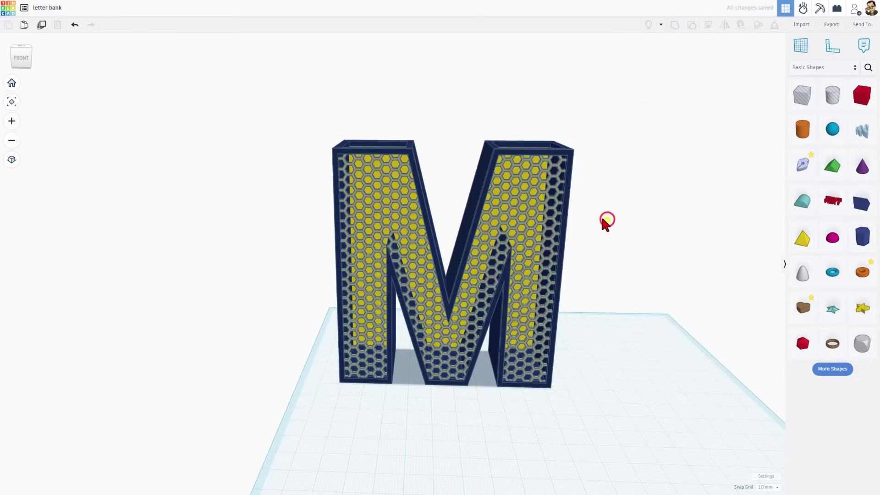
# Colour the front honeycomb mesh with the bright yellow preset and deselect it.
pyautogui.moveTo(599, 213); pyautogui.dragTo(530, 202, button='right')
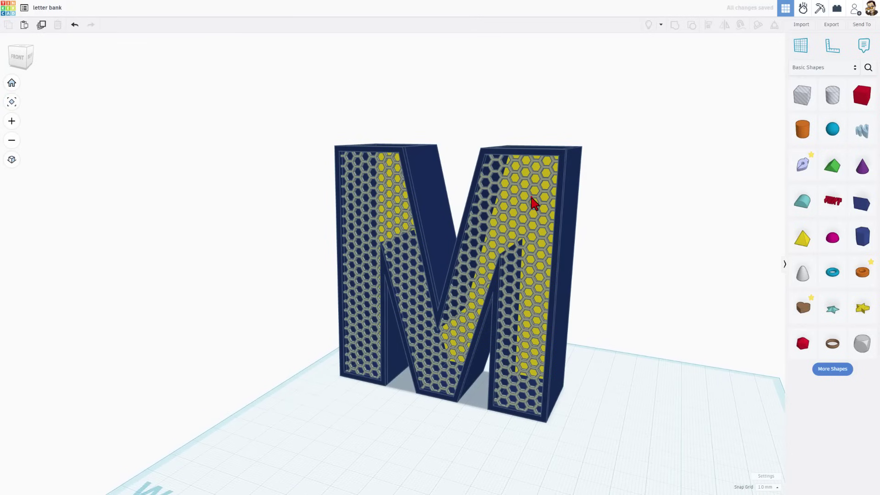
pyautogui.click(530, 195)
pyautogui.click(719, 77)
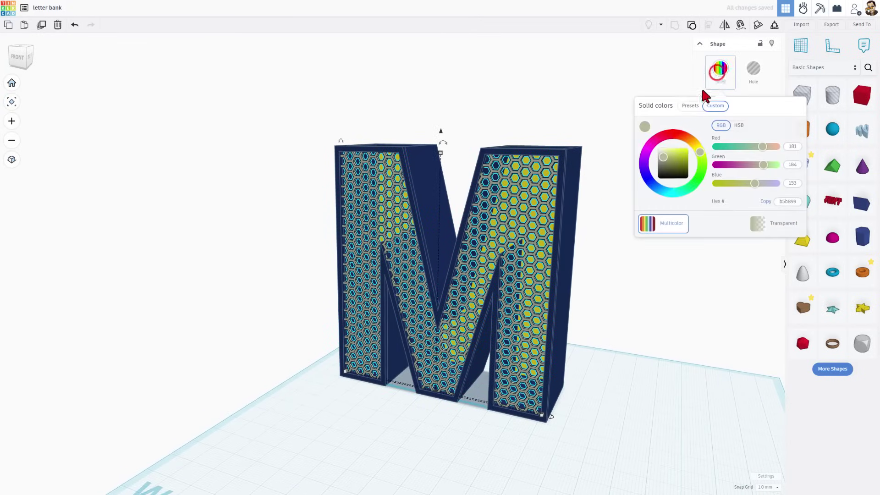
pyautogui.click(690, 105)
pyautogui.click(672, 141)
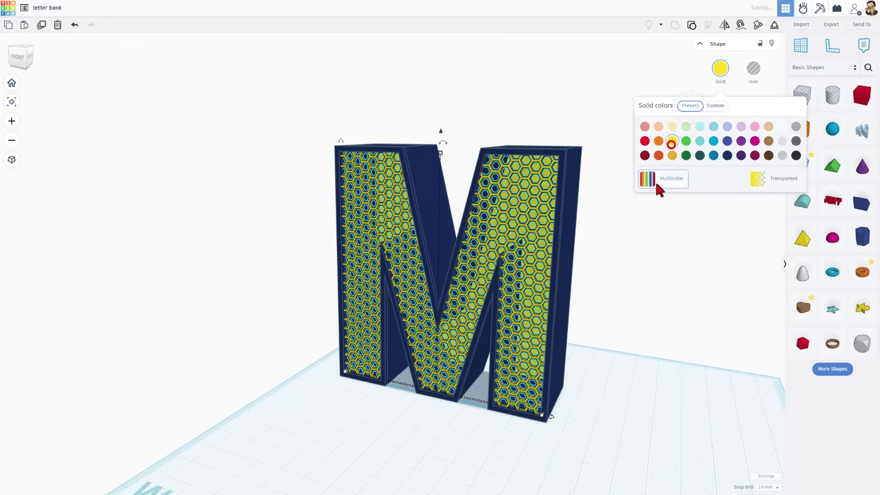
pyautogui.click(621, 283)
pyautogui.moveTo(645, 305); pyautogui.dragTo(668, 269, button='right')
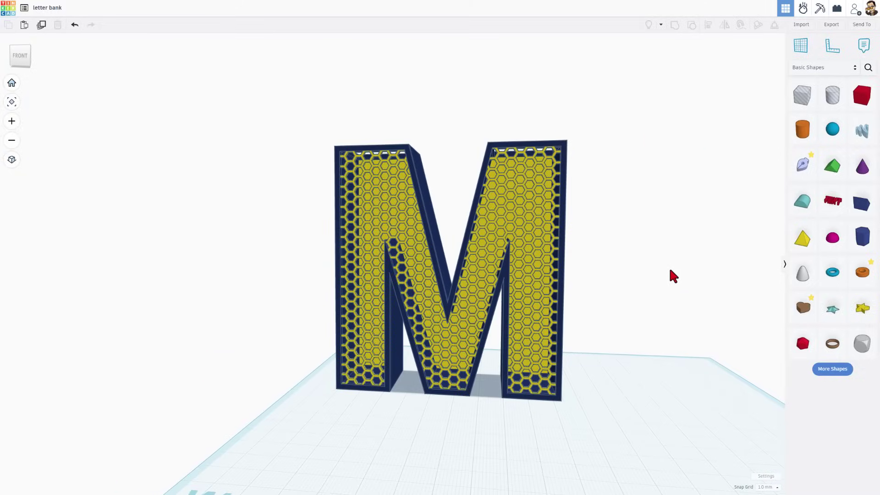